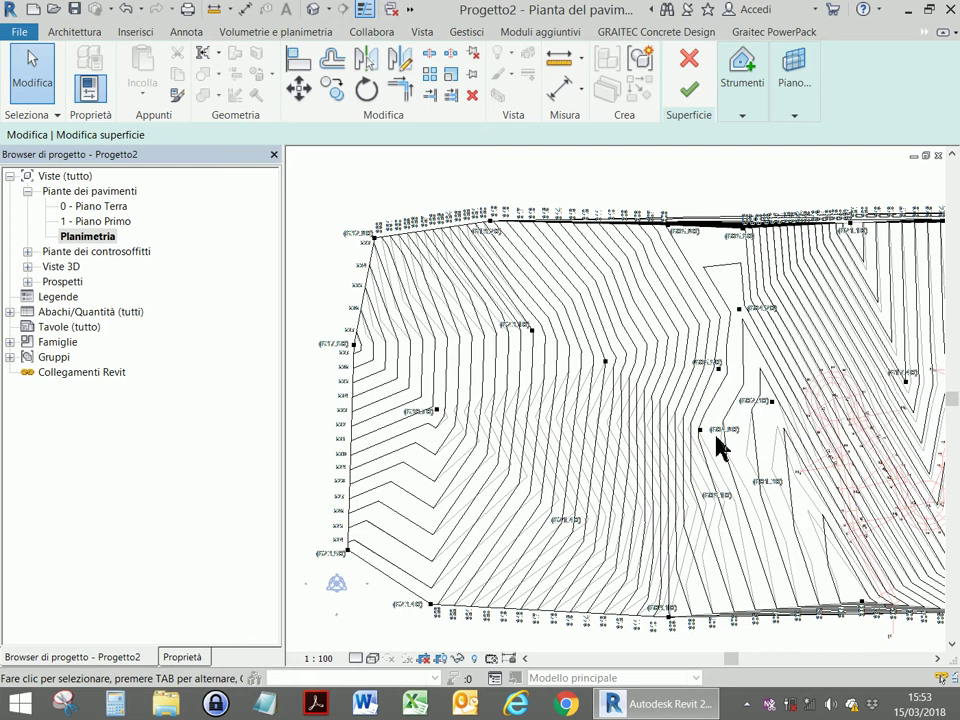
Start the Insert Point tool from the surface Tools list
middle_click_drag(585, 285, 497, 255)
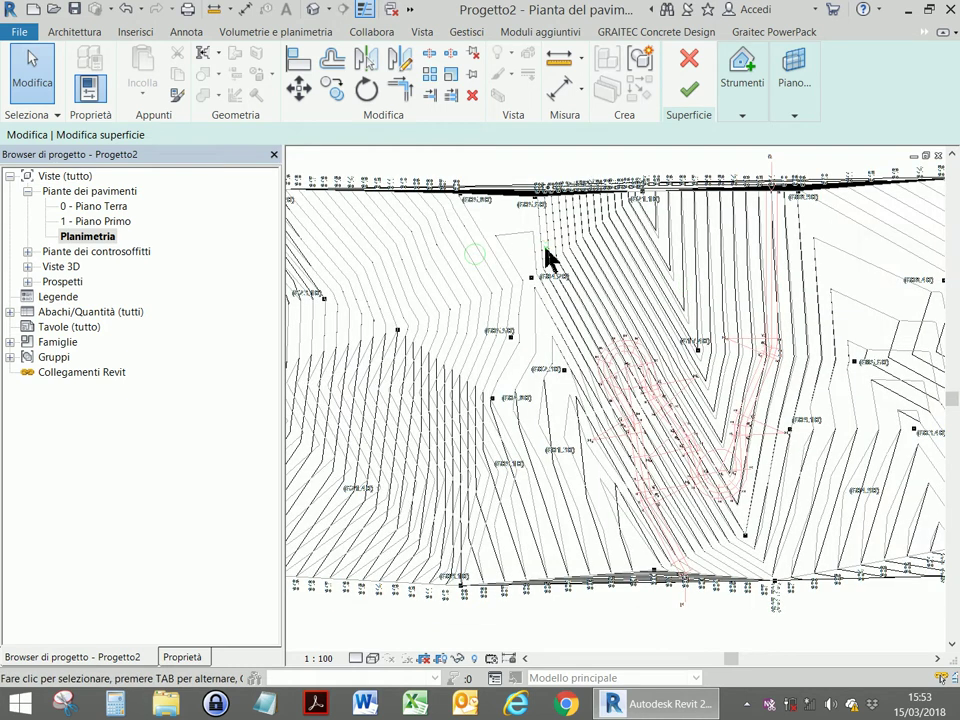
scroll(548, 260, "down", 3)
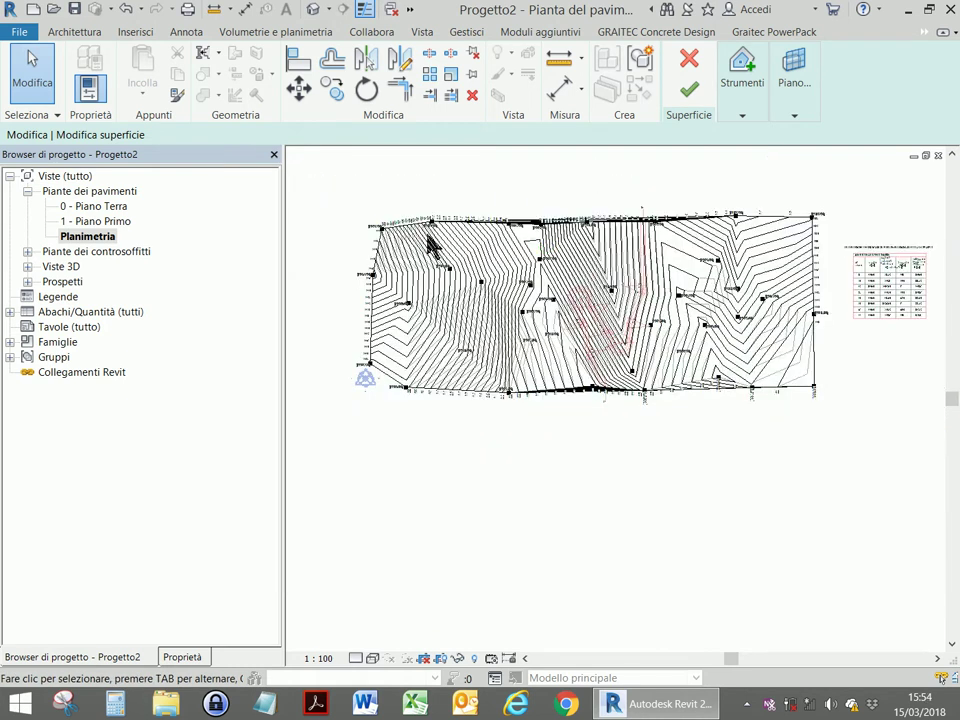
left_click(757, 95)
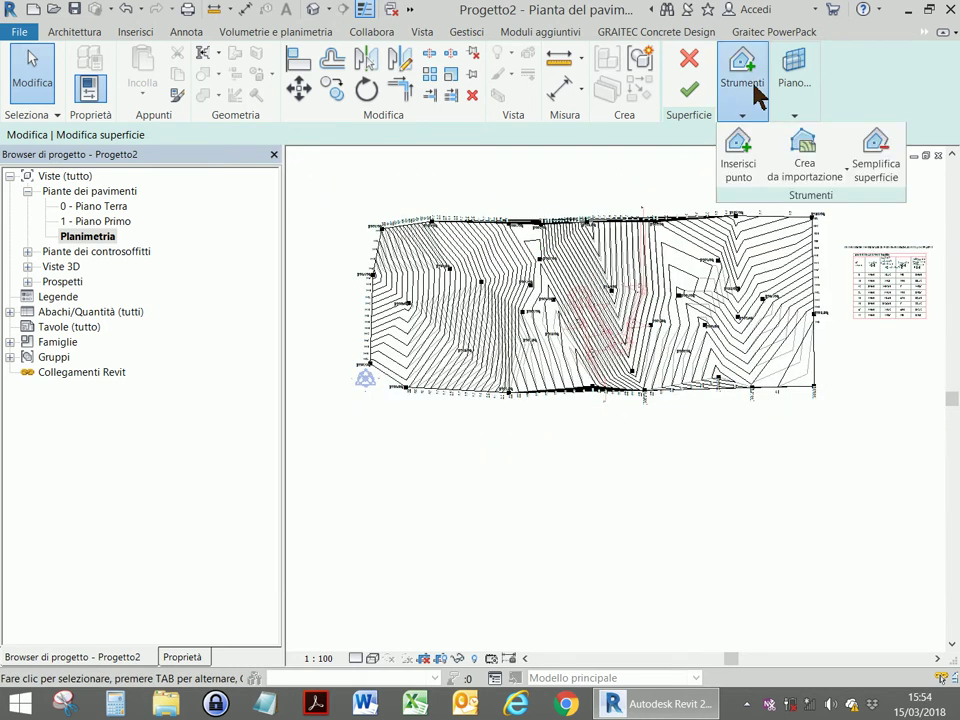
left_click(741, 167)
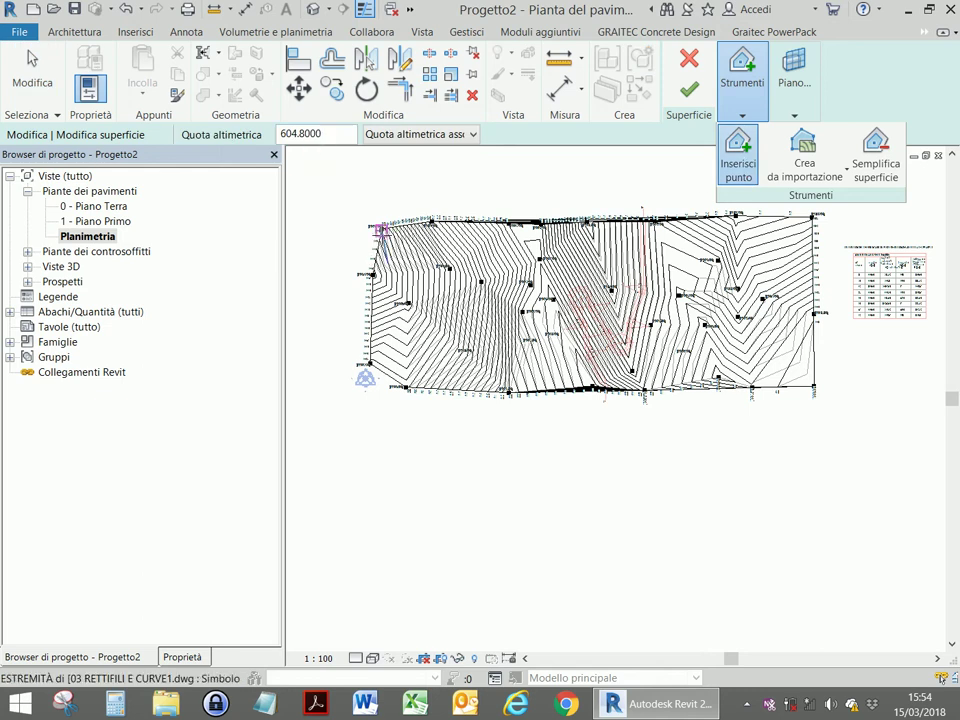
Zoom to the surface's top-left corner and select the 619.2 point elevation value
scroll(383, 228, "up", 2)
scroll(383, 228, "up", 4)
scroll(383, 228, "up", 3)
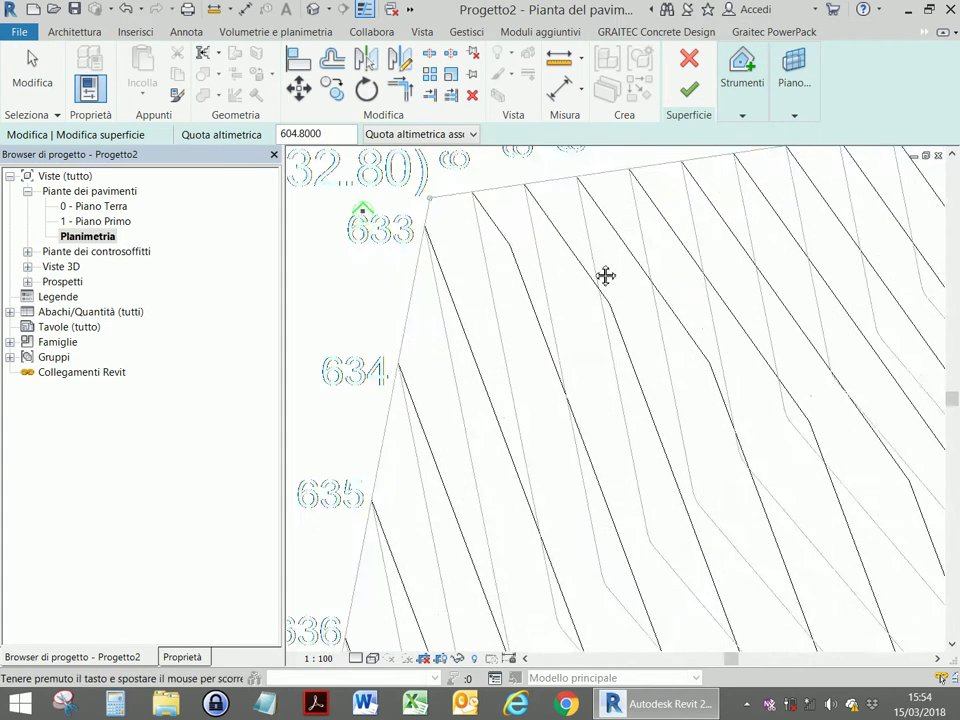
middle_click_drag(604, 274, 839, 329)
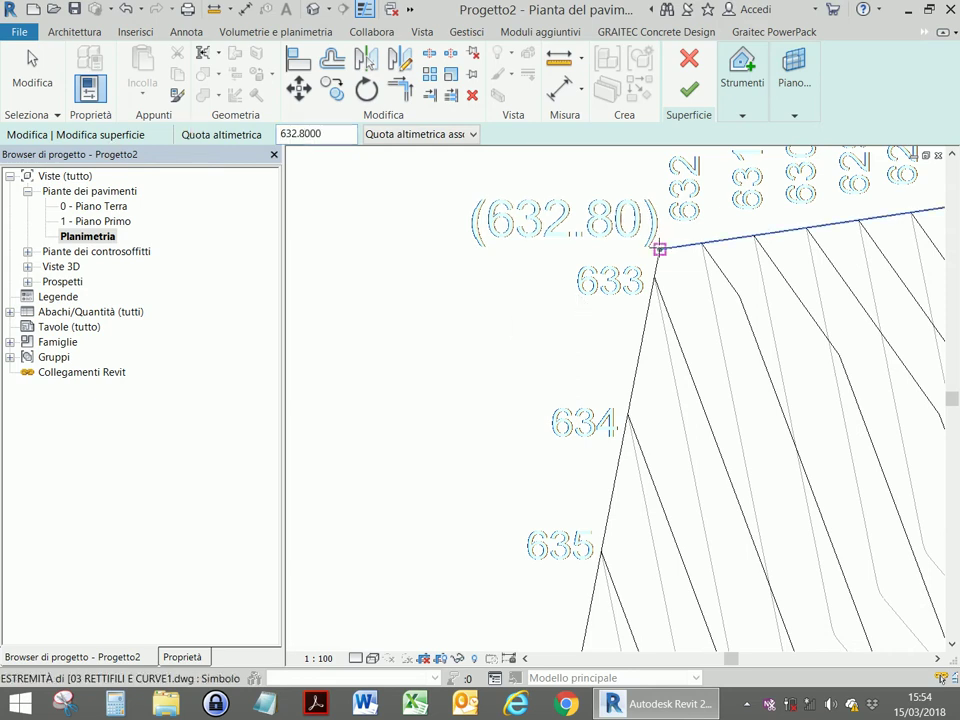
scroll(491, 313, "down", 2)
scroll(508, 315, "down", 3)
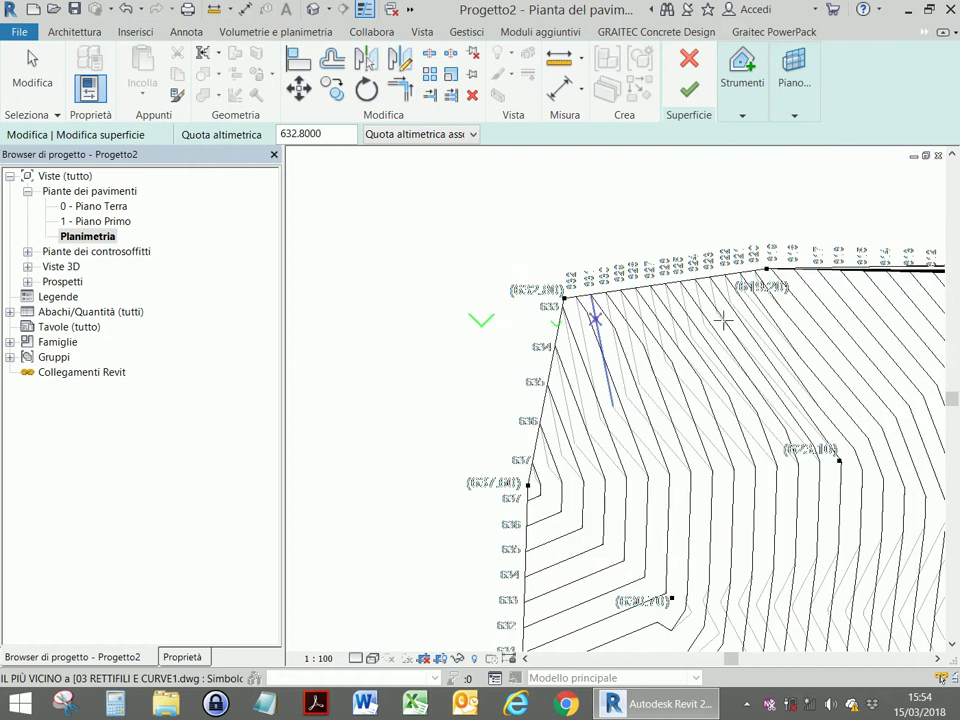
middle_click_drag(579, 321, 403, 318)
scroll(605, 282, "up", 4)
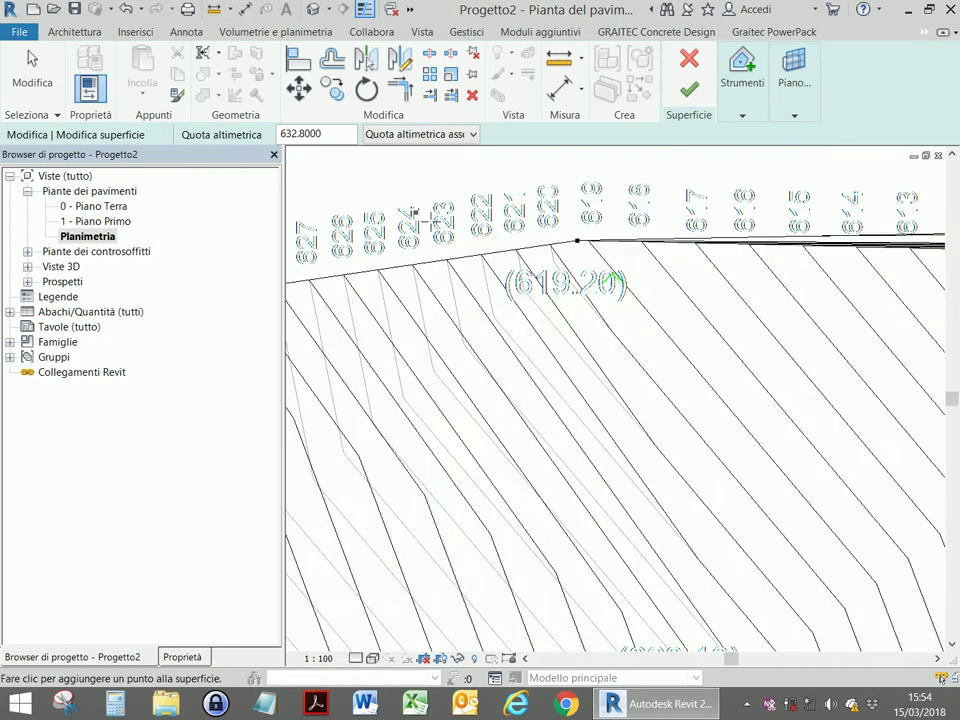
left_click_drag(325, 138, 218, 138)
type("619.2000")
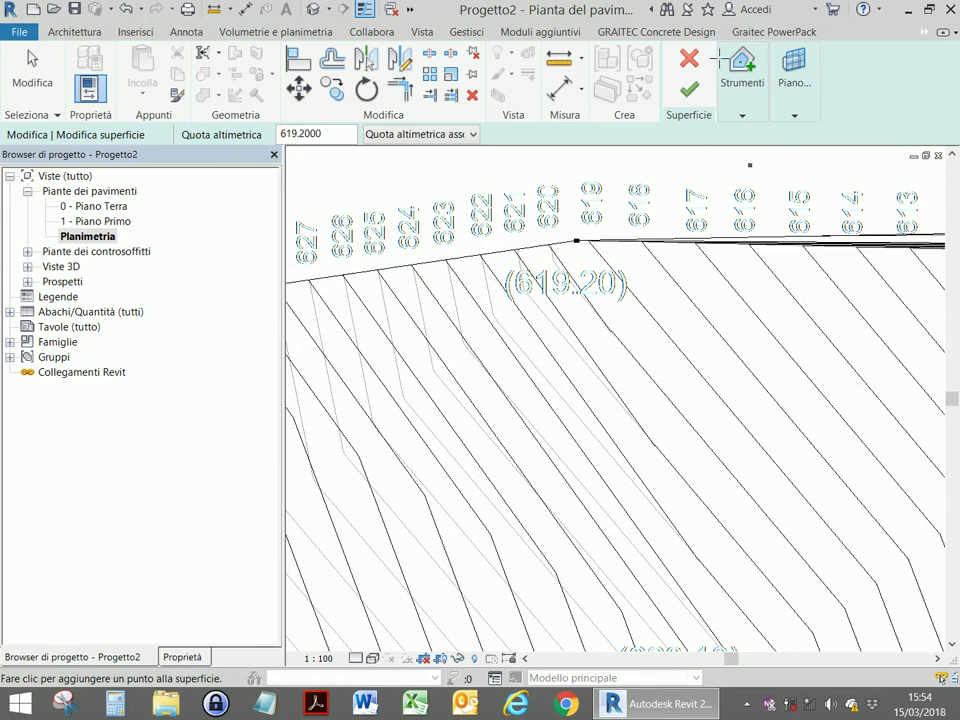
Discard the surface edits, then view the green topography above the imported DWG in 3D
left_click(689, 62)
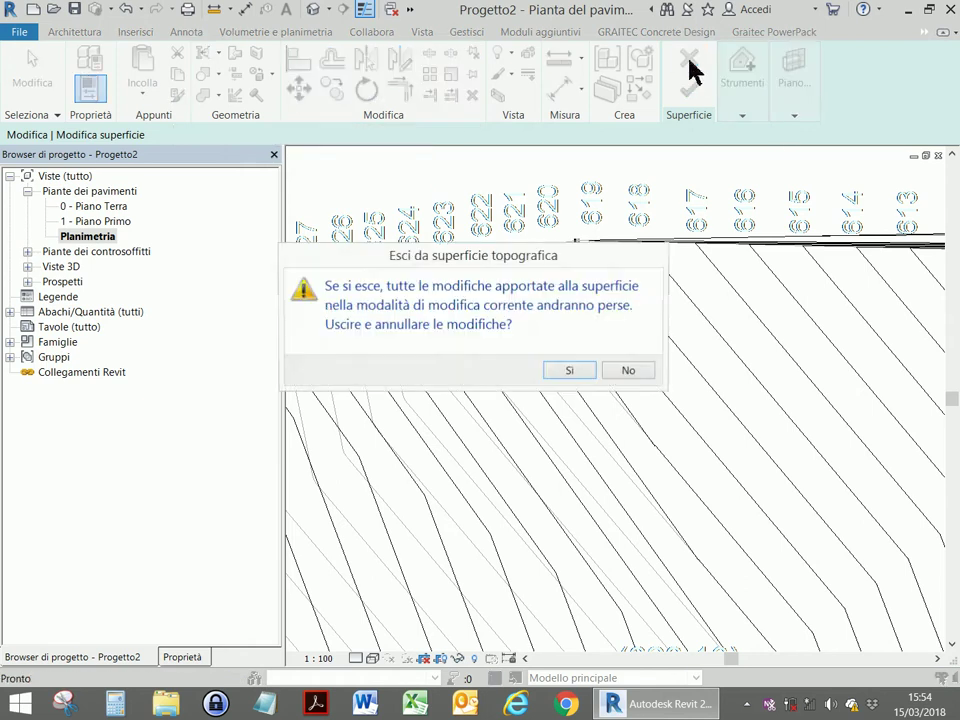
left_click(583, 370)
left_click(314, 18)
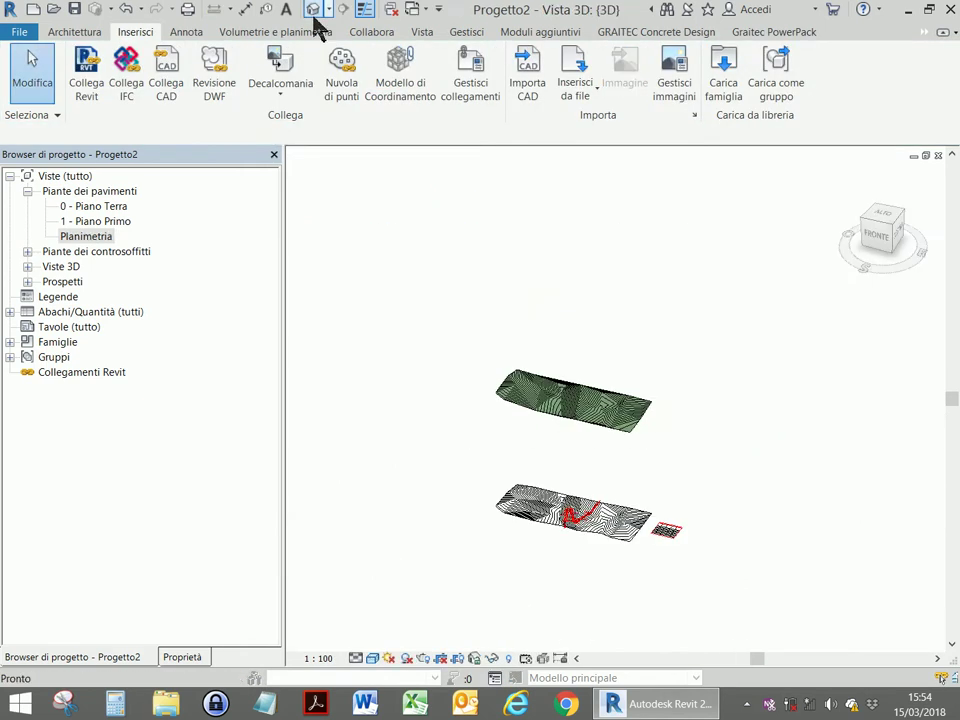
scroll(579, 440, "up", 3)
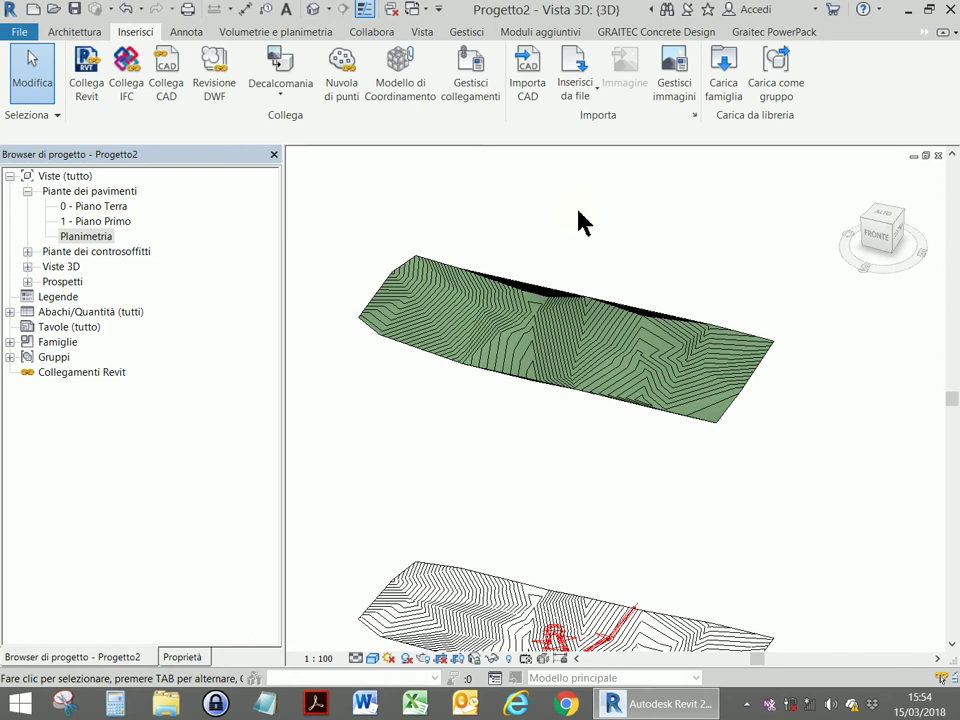
middle_click_drag(600, 422, 624, 296)
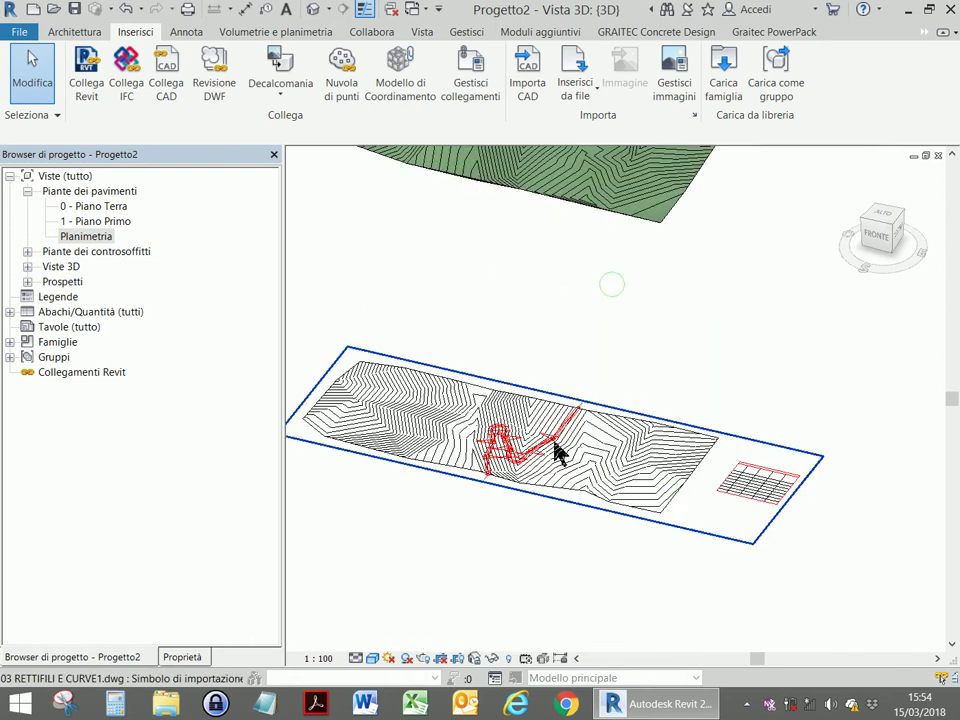
scroll(557, 453, "up", 4)
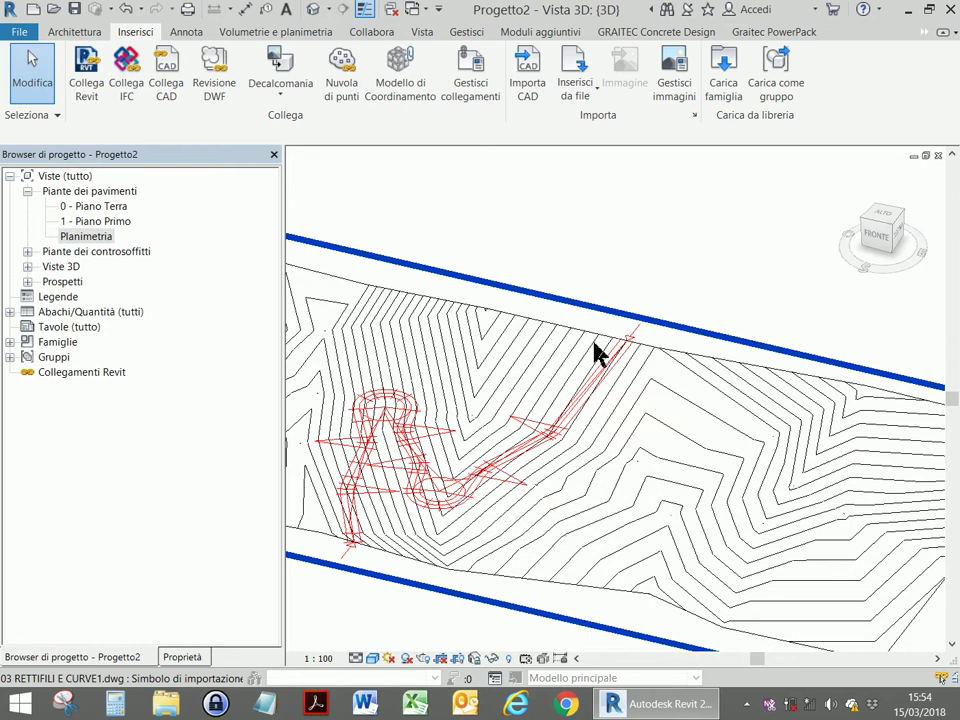
Open the Planimetria plan and zoom to inspect the red road outline over the contour labels
double_click(77, 238)
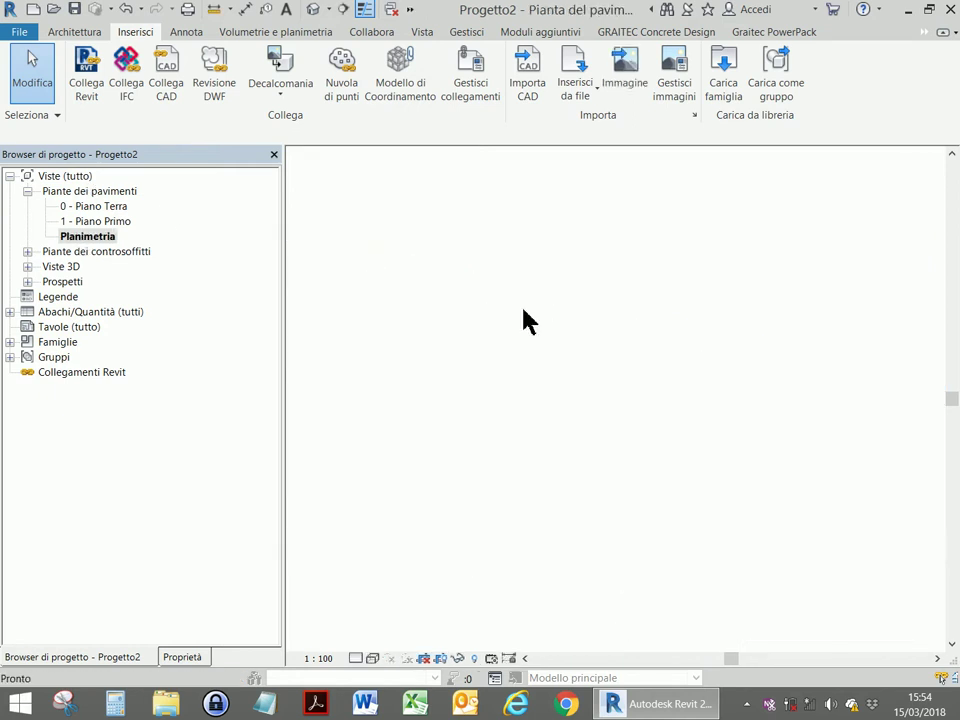
scroll(634, 268, "up", 3)
scroll(641, 220, "up", 2)
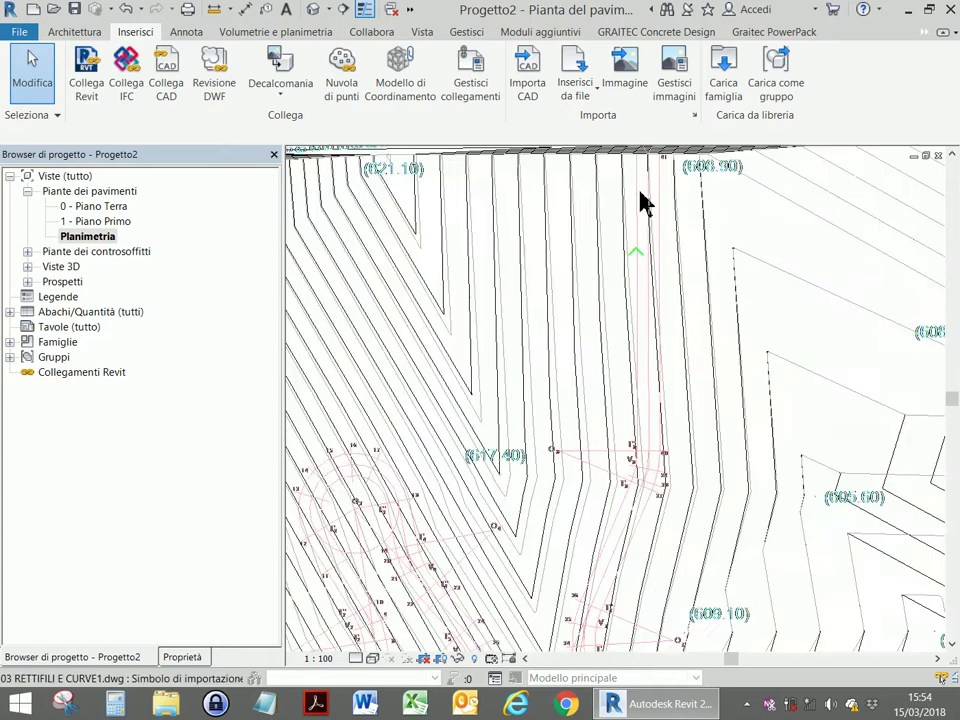
scroll(652, 195, "up", 2)
middle_click_drag(648, 360, 613, 471)
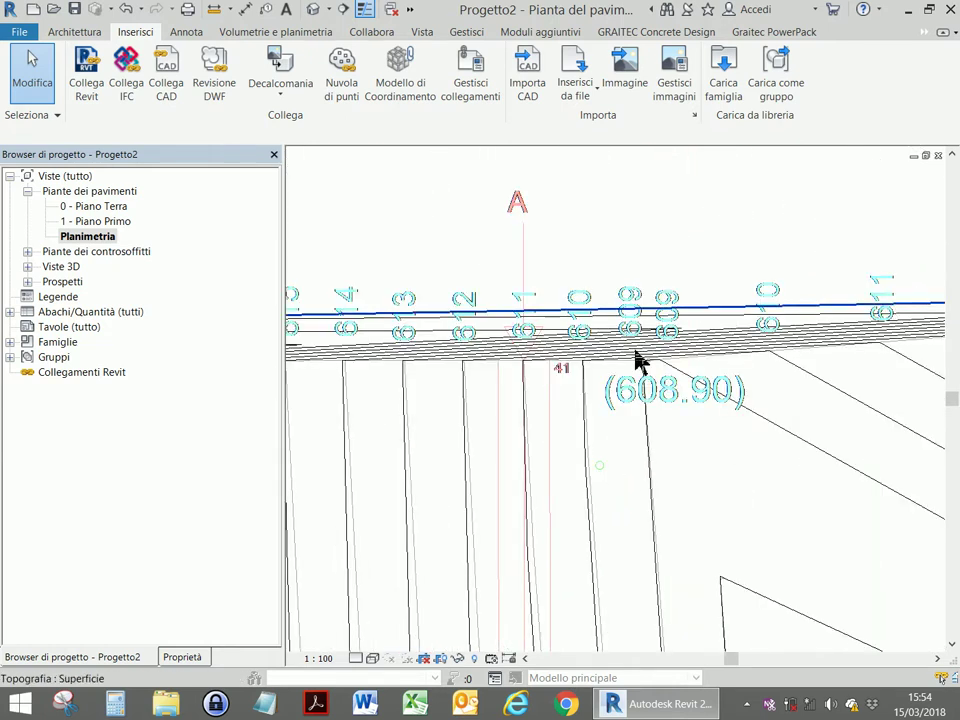
scroll(636, 360, "up", 2)
scroll(533, 350, "down", 2)
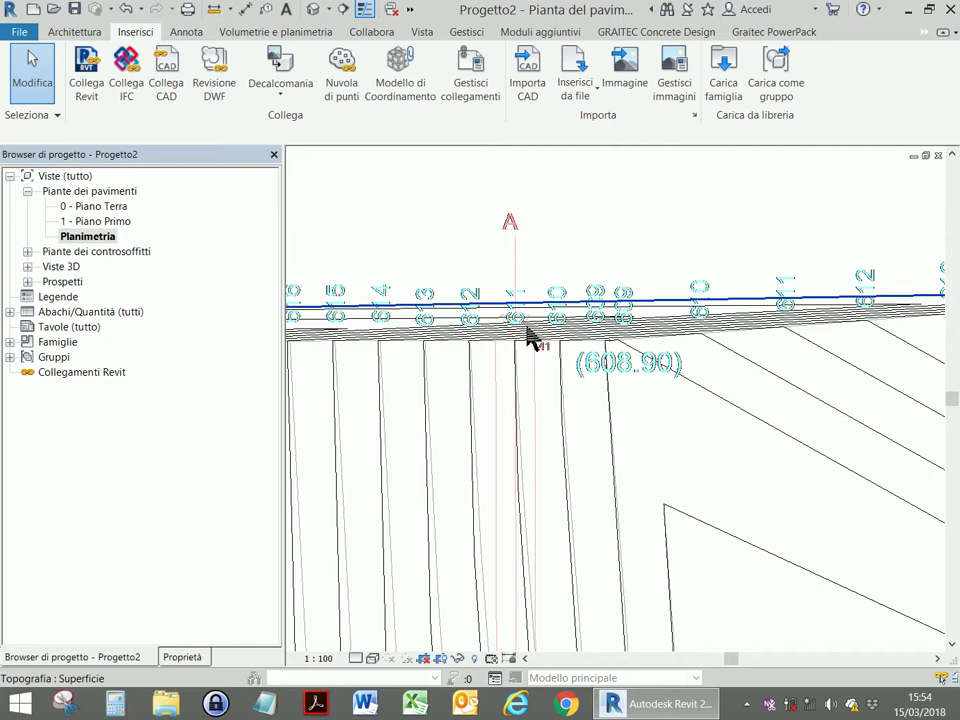
scroll(530, 338, "up", 2)
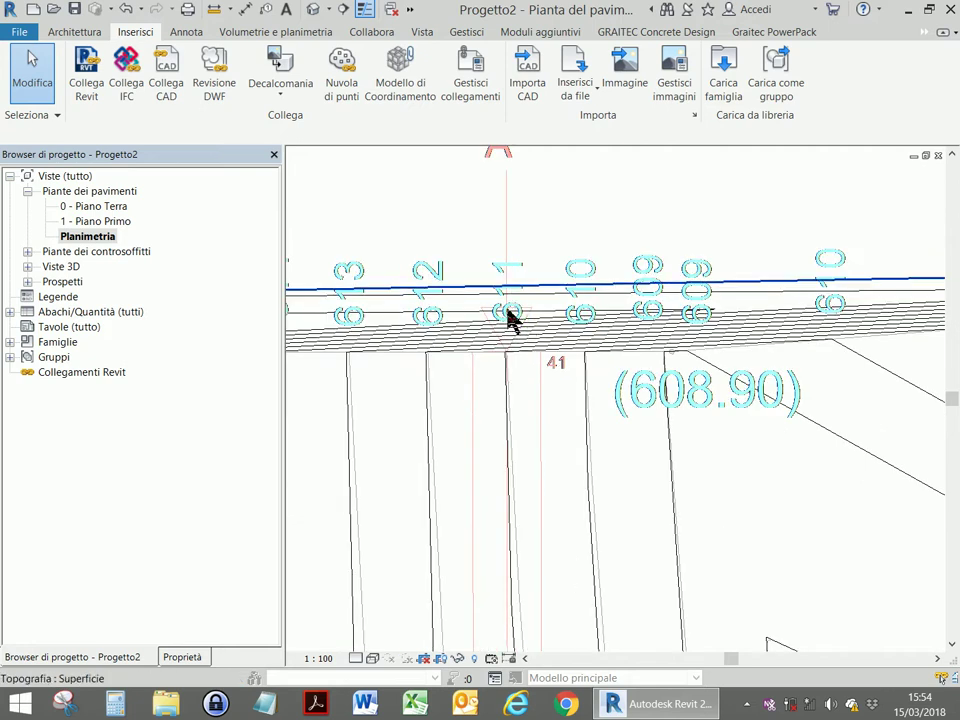
scroll(508, 314, "down", 1)
scroll(525, 281, "down", 2)
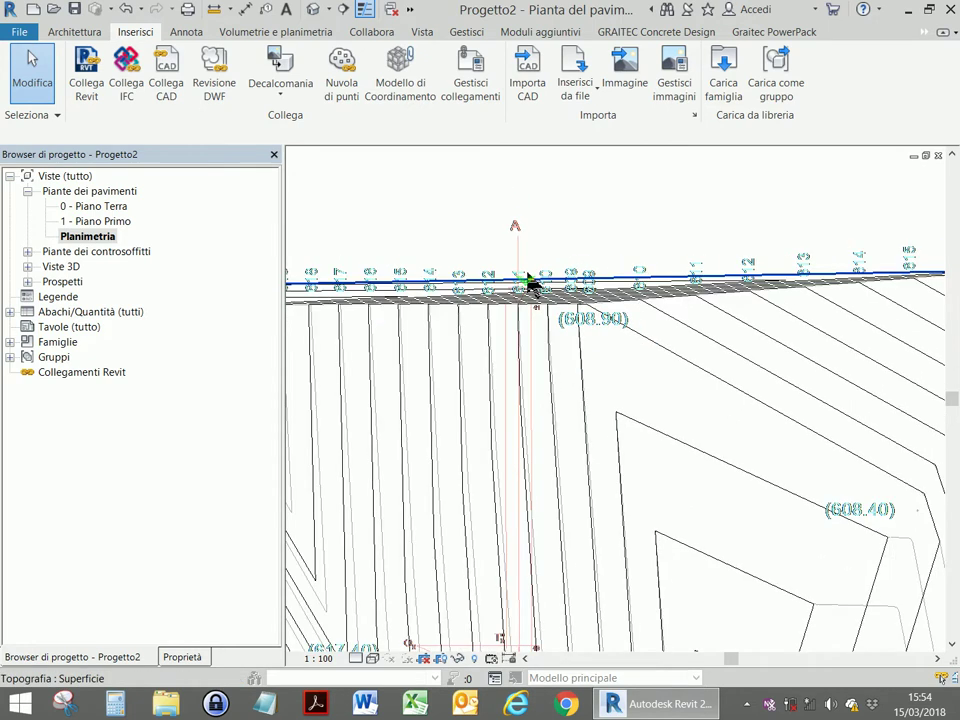
scroll(527, 279, "down", 2)
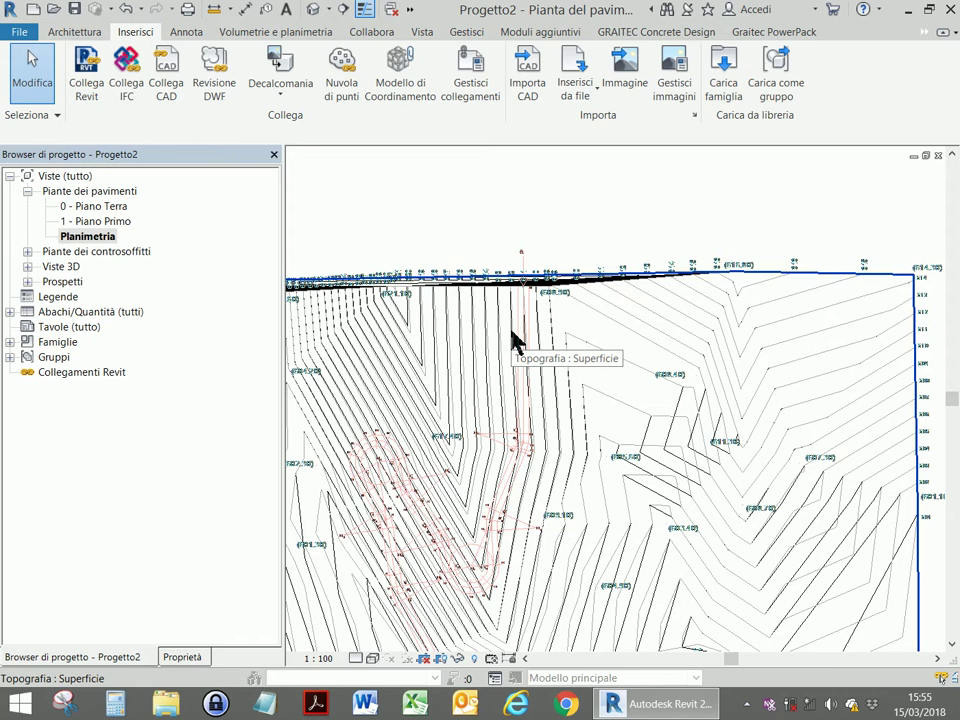
Start a new building pad sketch using Pick Lines from the Massing & Site tools
left_click(73, 34)
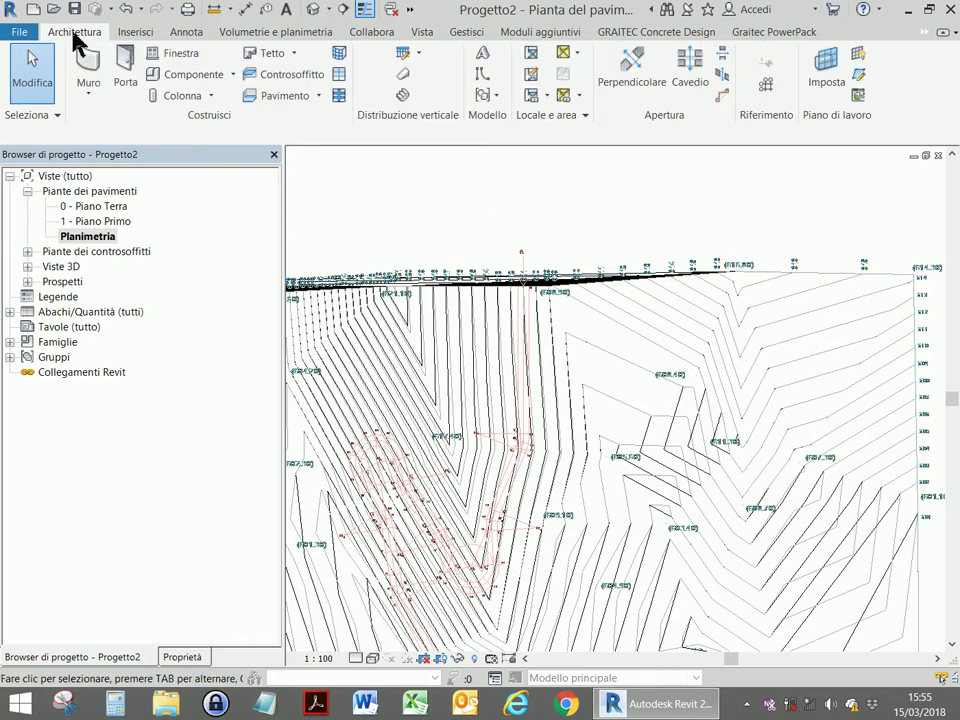
left_click(262, 32)
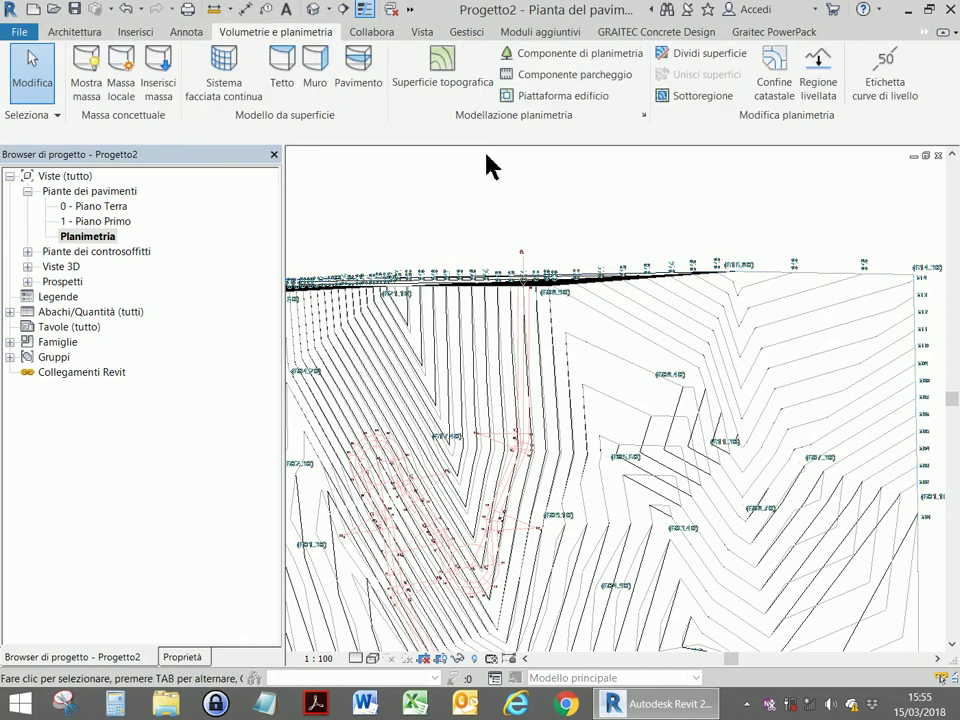
left_click(555, 97)
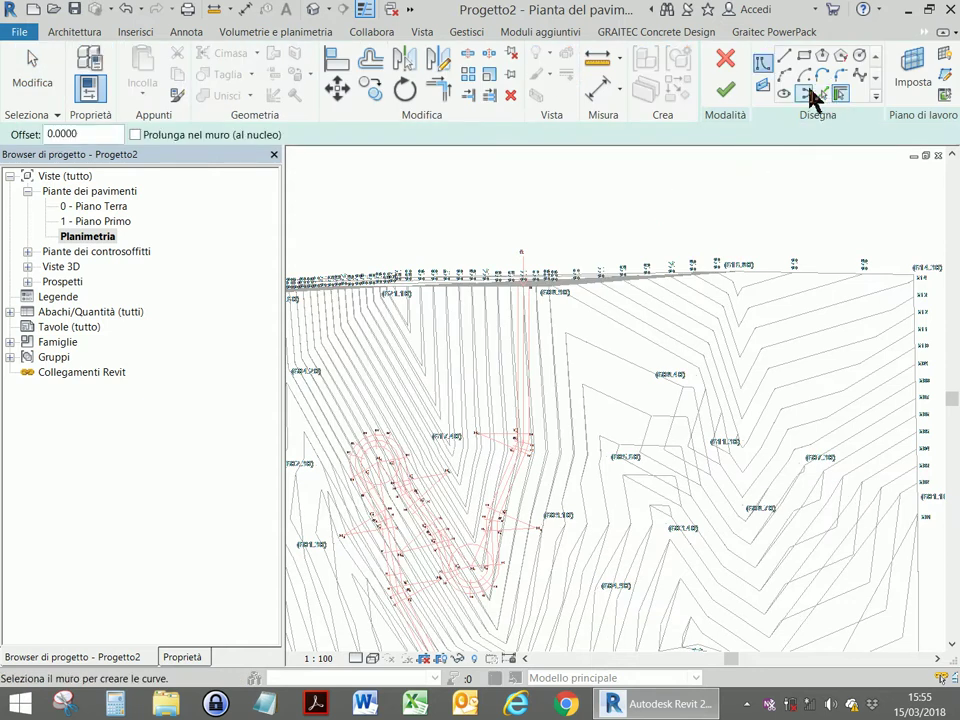
left_click(818, 95)
scroll(514, 330, "up", 3)
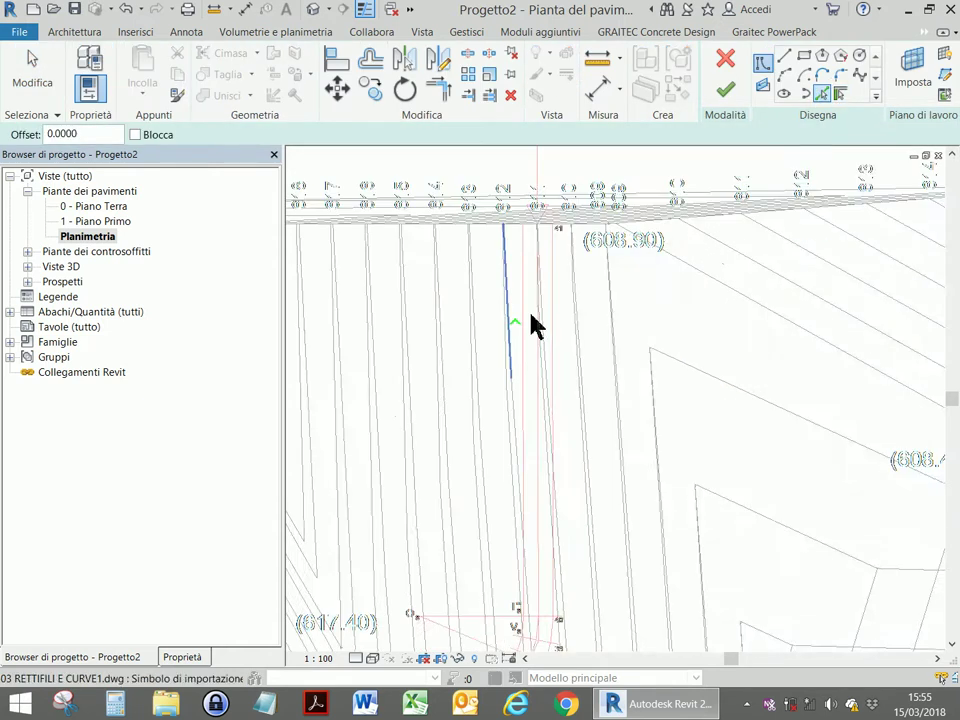
scroll(530, 324, "up", 2)
Pick the first two opposite road edges at the top of the CAD road
left_click(522, 303)
left_click(593, 291)
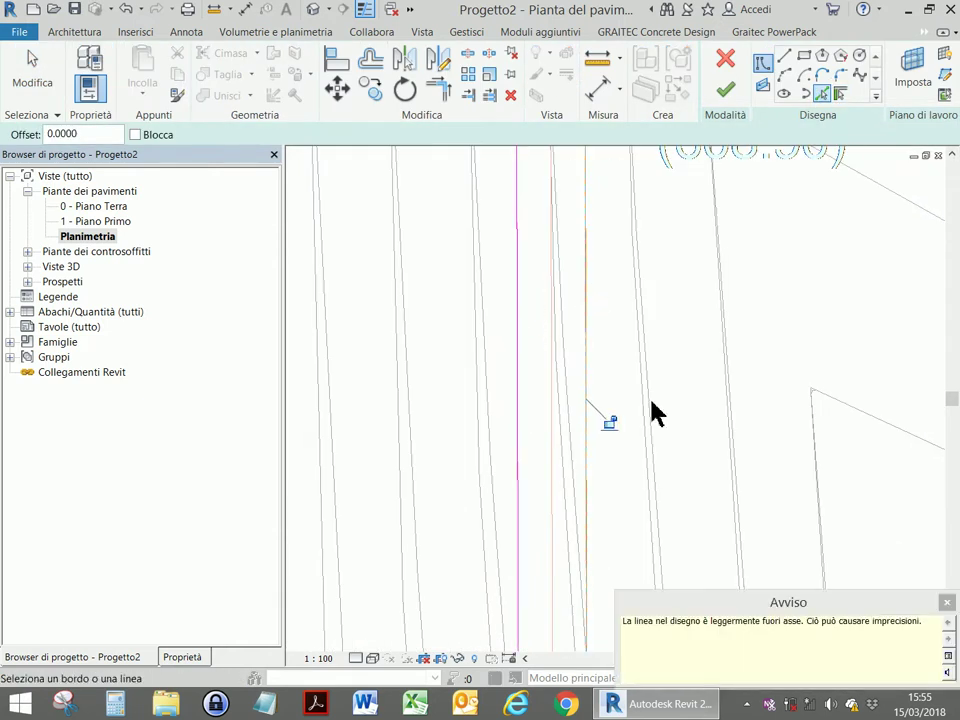
scroll(635, 383, "down", 2)
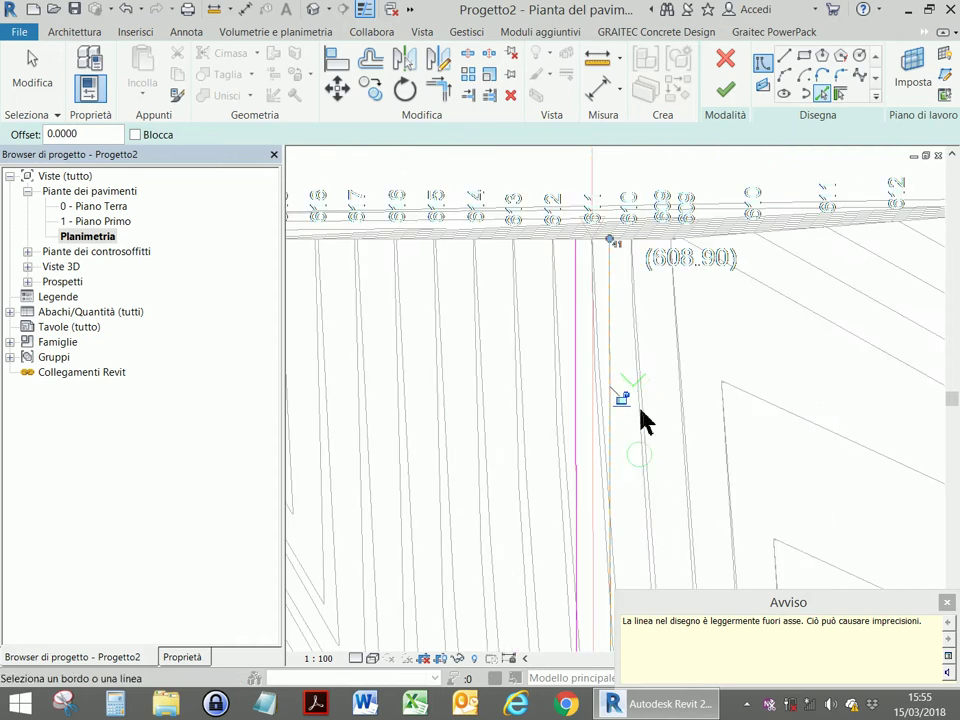
middle_click_drag(643, 422, 638, 225)
scroll(598, 490, "up", 2)
scroll(589, 497, "up", 2)
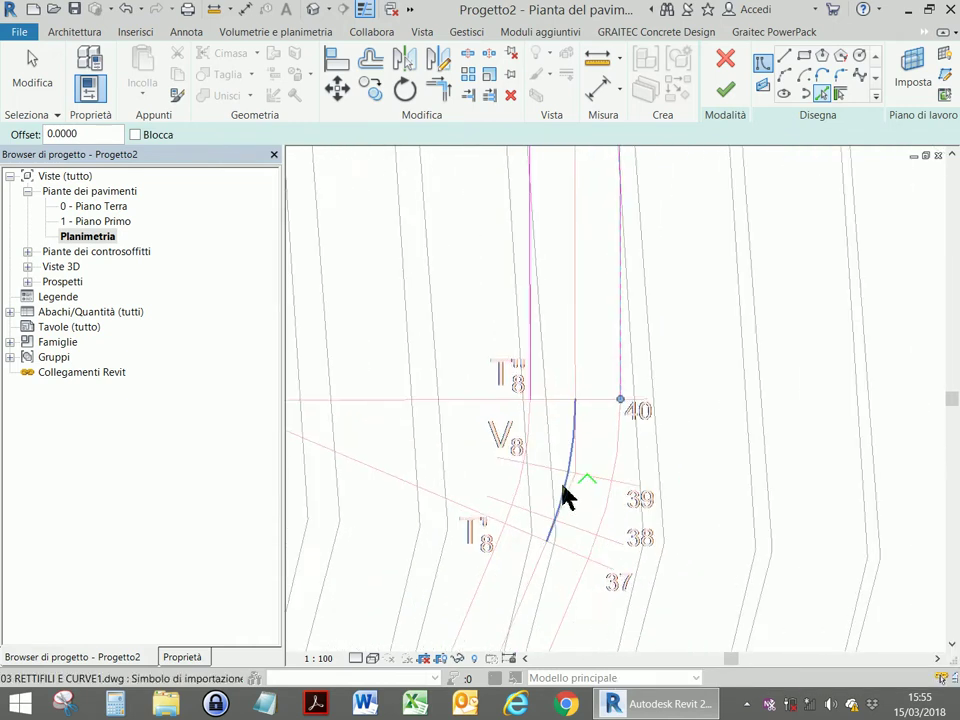
scroll(564, 497, "up", 2)
Add the road curves near V8, beside contours 40–38, and the line near T'8
left_click(505, 405)
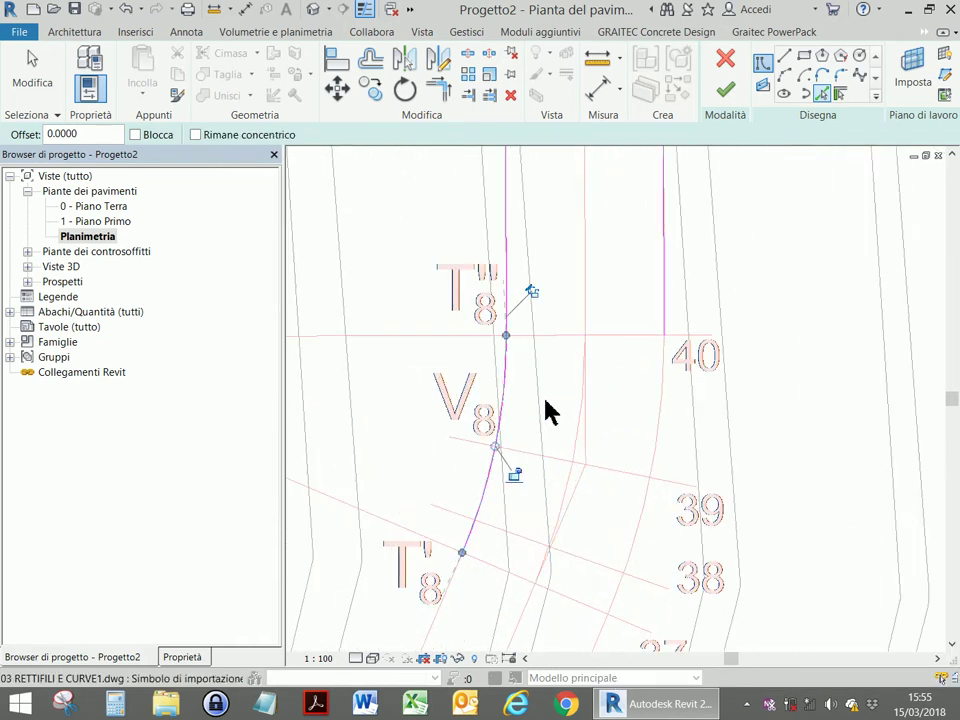
left_click(657, 432)
middle_click_drag(577, 408, 654, 214)
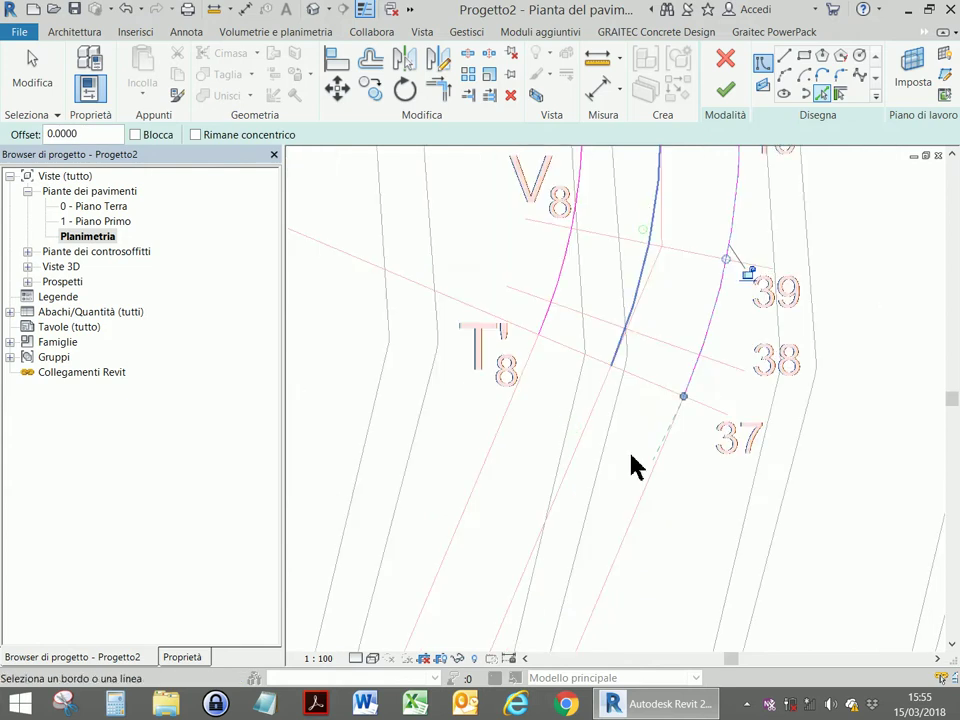
middle_click_drag(636, 463, 643, 510)
left_click(641, 510)
left_click(499, 452)
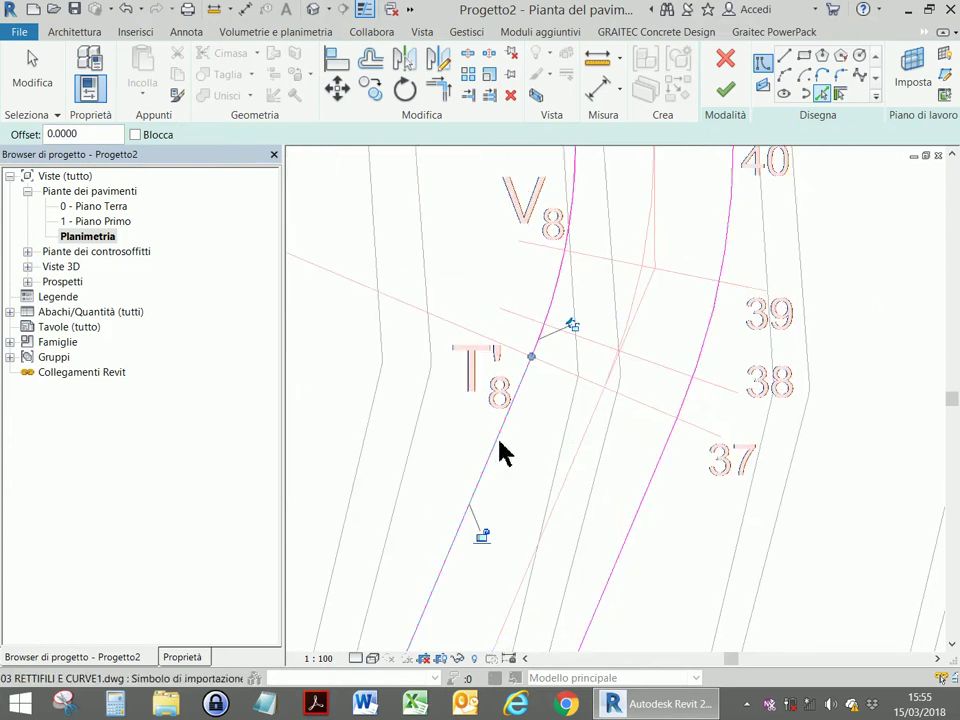
Add the arcs near V7/T7 and through contours 36–34, plus lines below contour 34 and T7
middle_click_drag(697, 543, 706, 480)
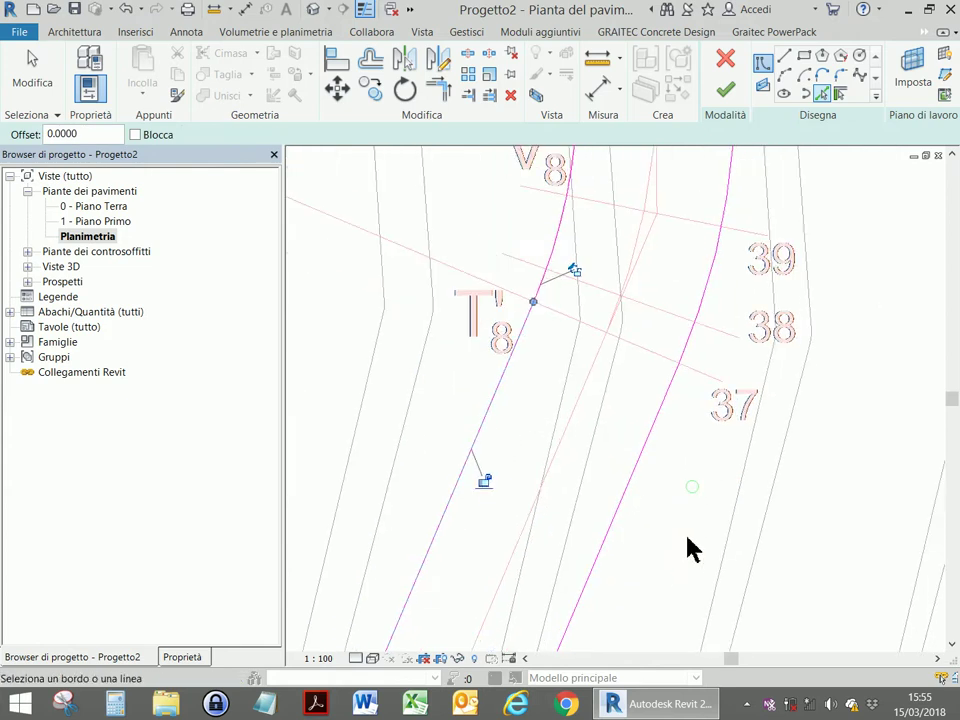
scroll(686, 500, "down", 5)
middle_click_drag(727, 340, 729, 306)
scroll(745, 254, "up", 5)
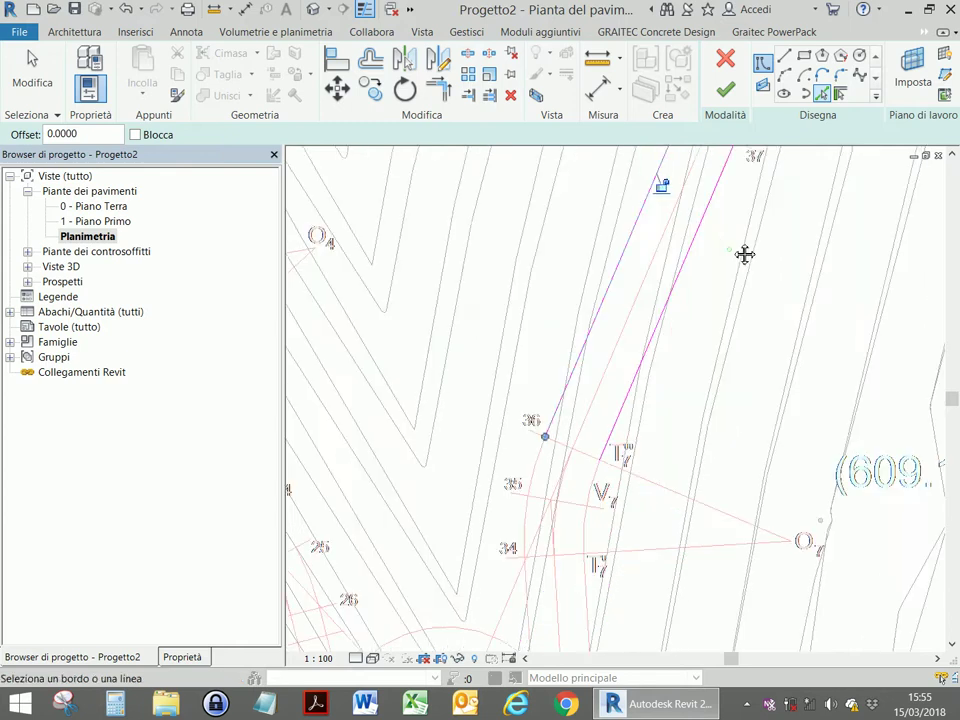
scroll(722, 315, "down", 4)
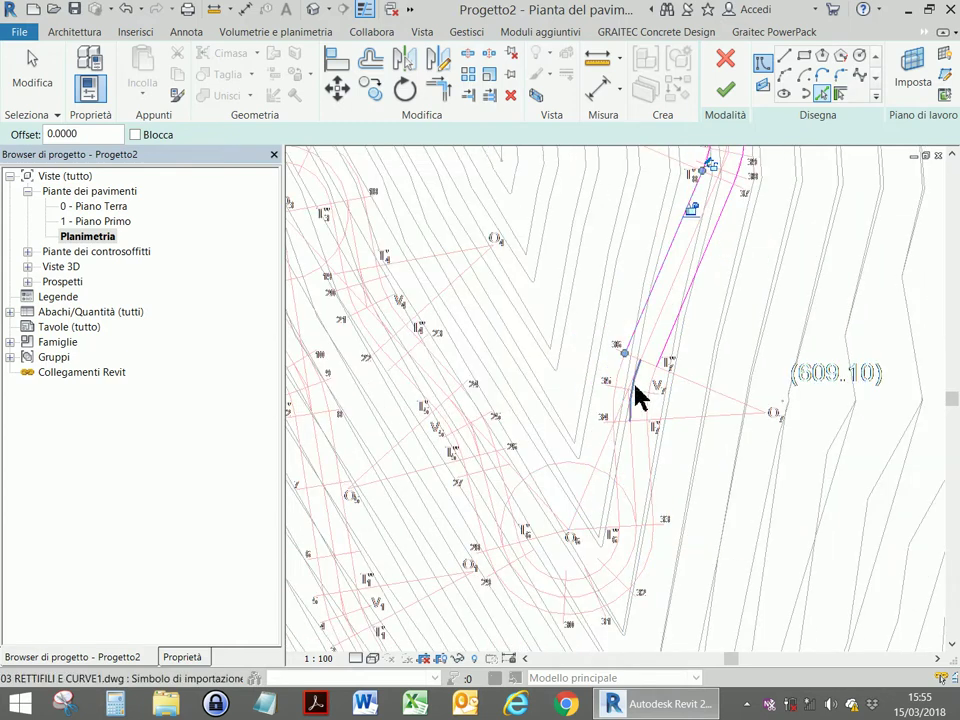
scroll(638, 397, "up", 5)
left_click(669, 368)
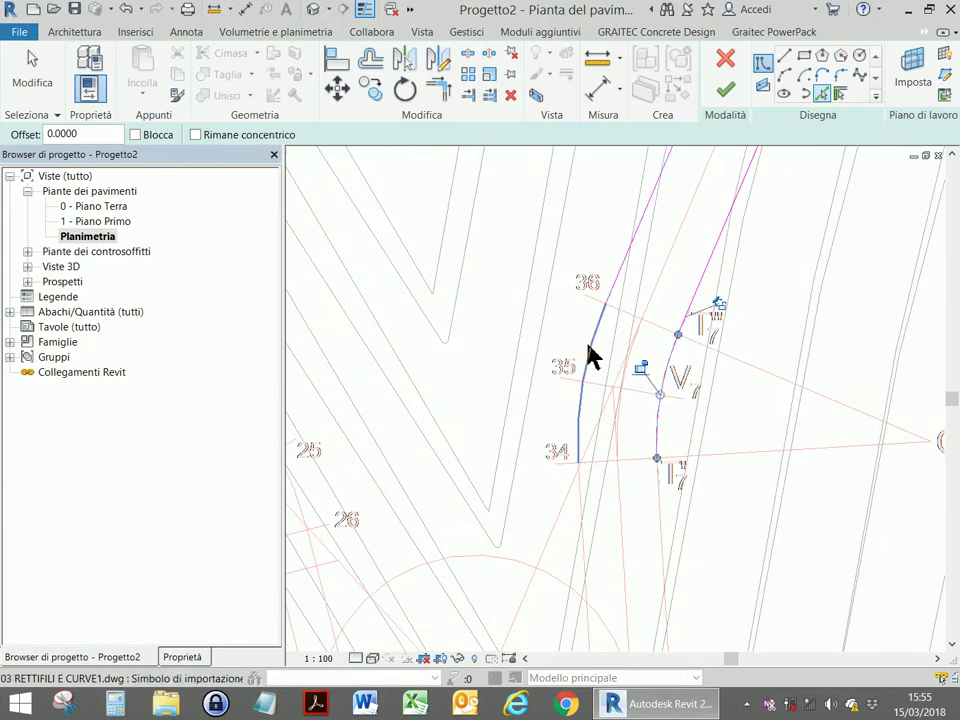
left_click(589, 356)
left_click(579, 546)
left_click(660, 514)
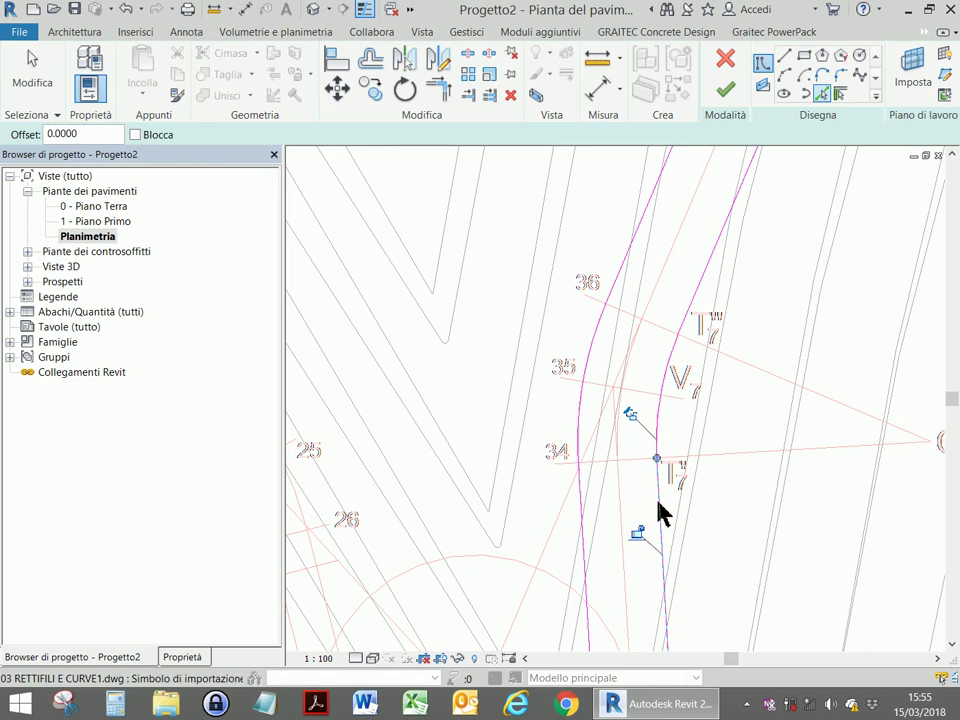
Add the inner and outer hairpin arcs around O6 and the line to contour 26
scroll(714, 515, "down", 3)
scroll(675, 380, "up", 2)
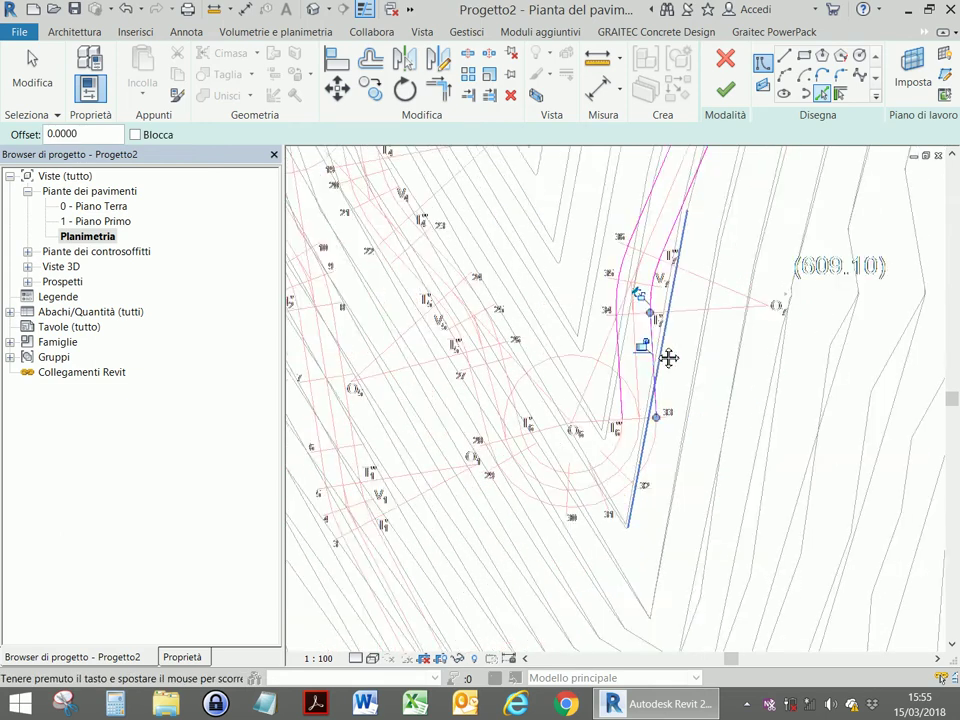
scroll(620, 400, "up", 2)
scroll(565, 440, "up", 3)
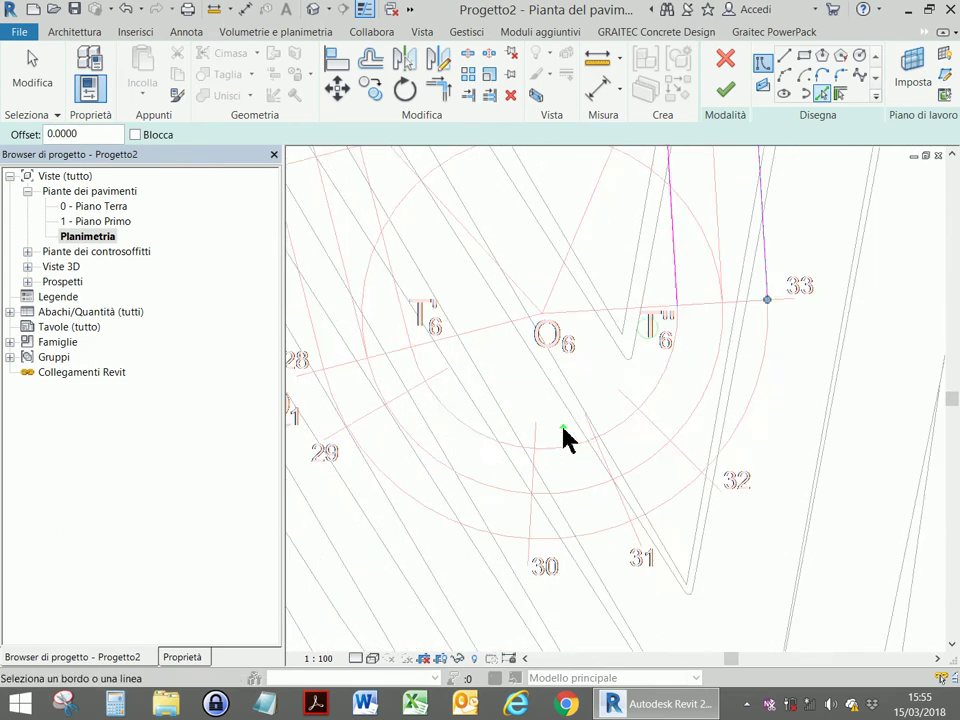
left_click(636, 420)
left_click(671, 514)
scroll(681, 514, "down", 3)
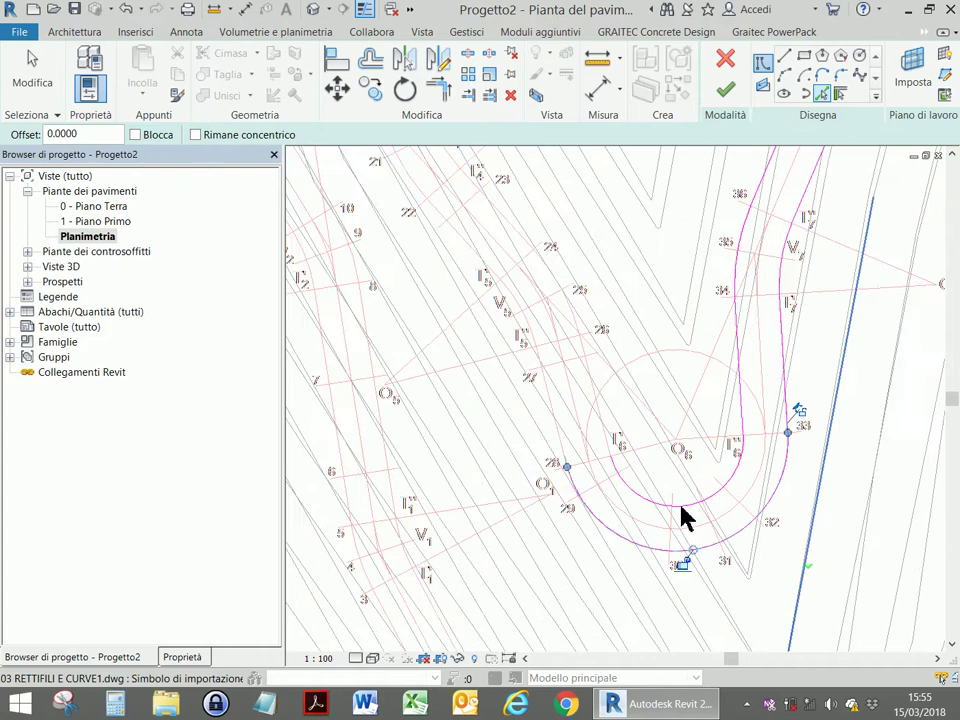
left_click(619, 418)
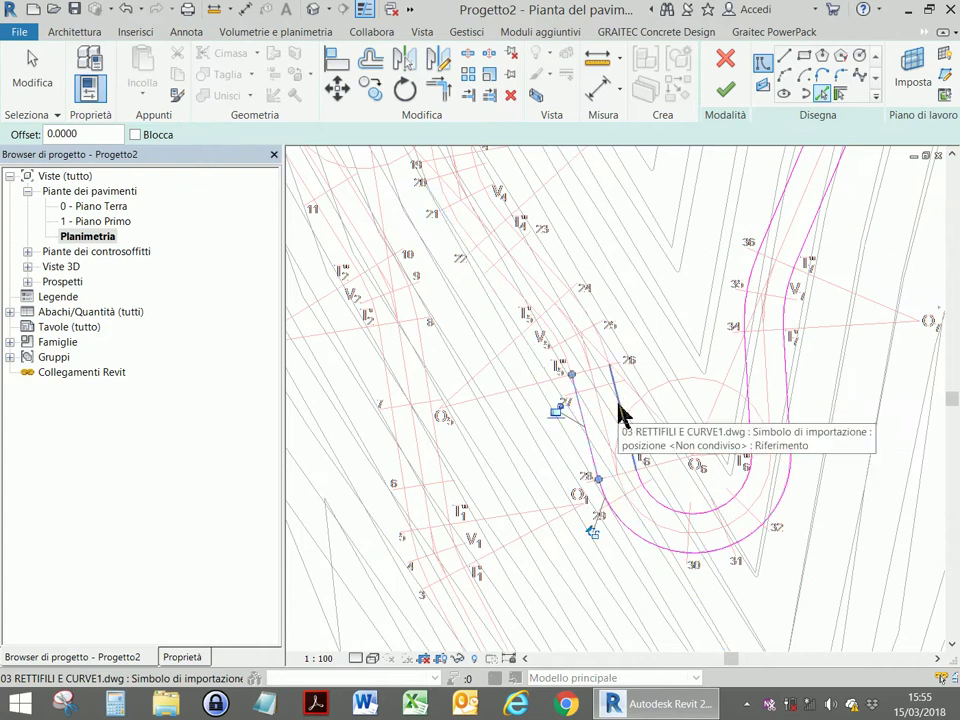
Add the arcs between contours 24–26 and near T5/V5, plus the lines past T5 and contour 24
scroll(604, 360, "up", 2)
scroll(604, 360, "up", 2)
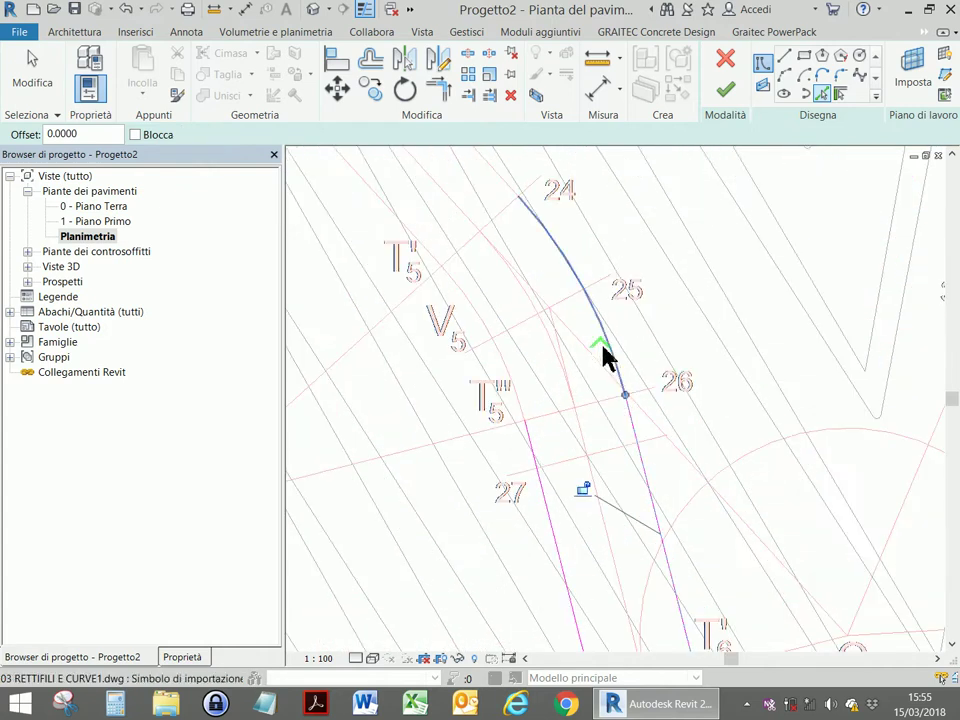
left_click(606, 360)
left_click(487, 331)
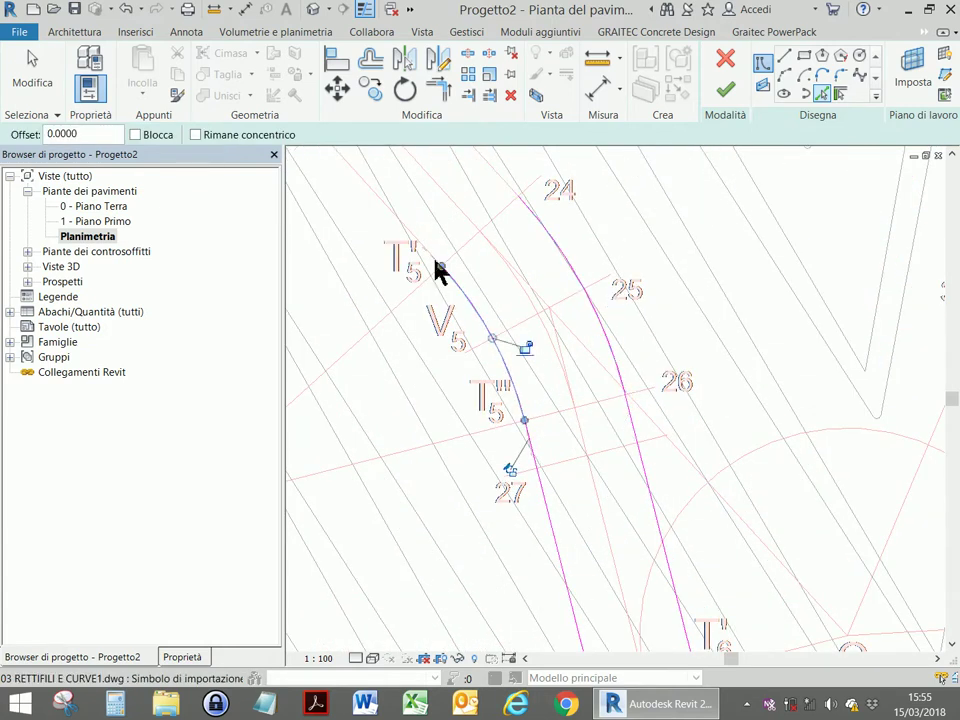
left_click(377, 200)
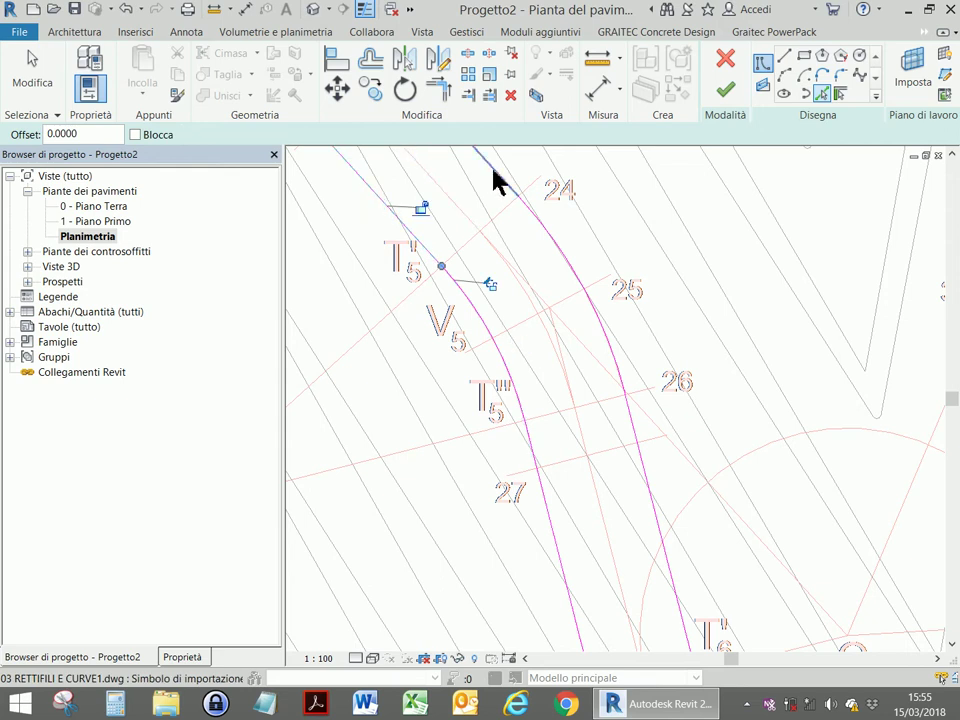
left_click(494, 177)
Add the curves beside contours 19–22 and the road edge leading up from T4
middle_click_drag(735, 516, 789, 540)
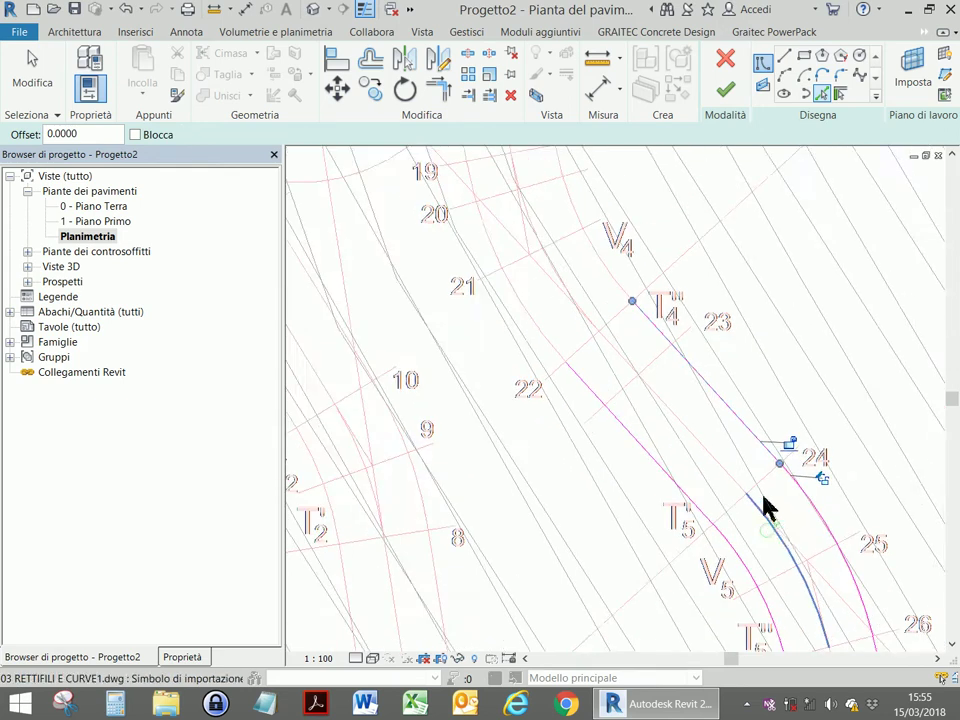
scroll(790, 515, "down", 3)
scroll(663, 383, "up", 1)
scroll(650, 410, "up", 3)
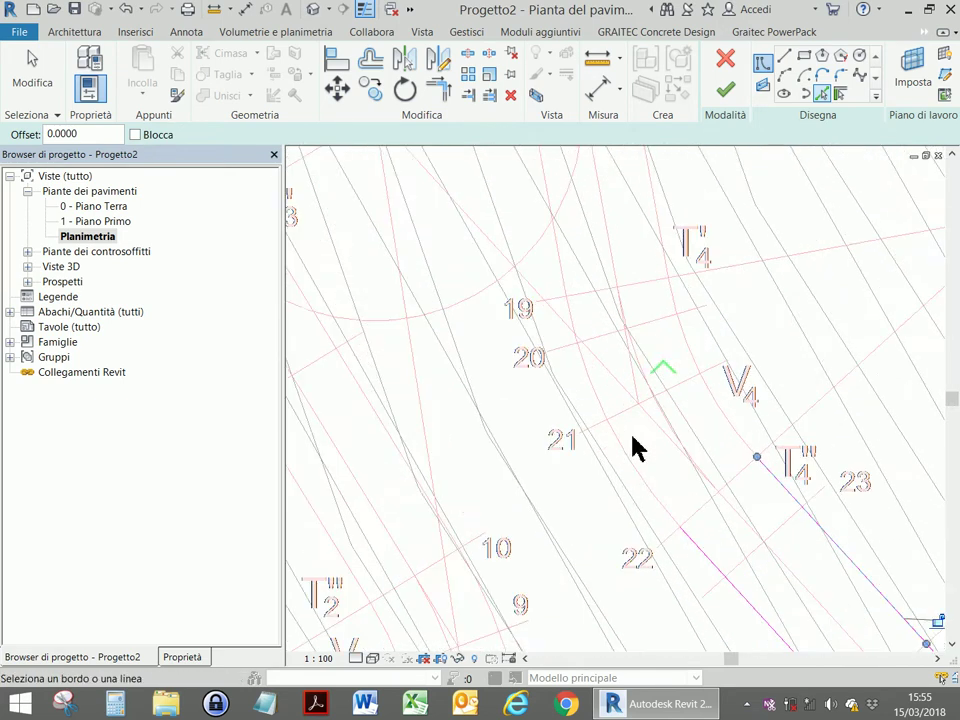
left_click(627, 458)
left_click(690, 352)
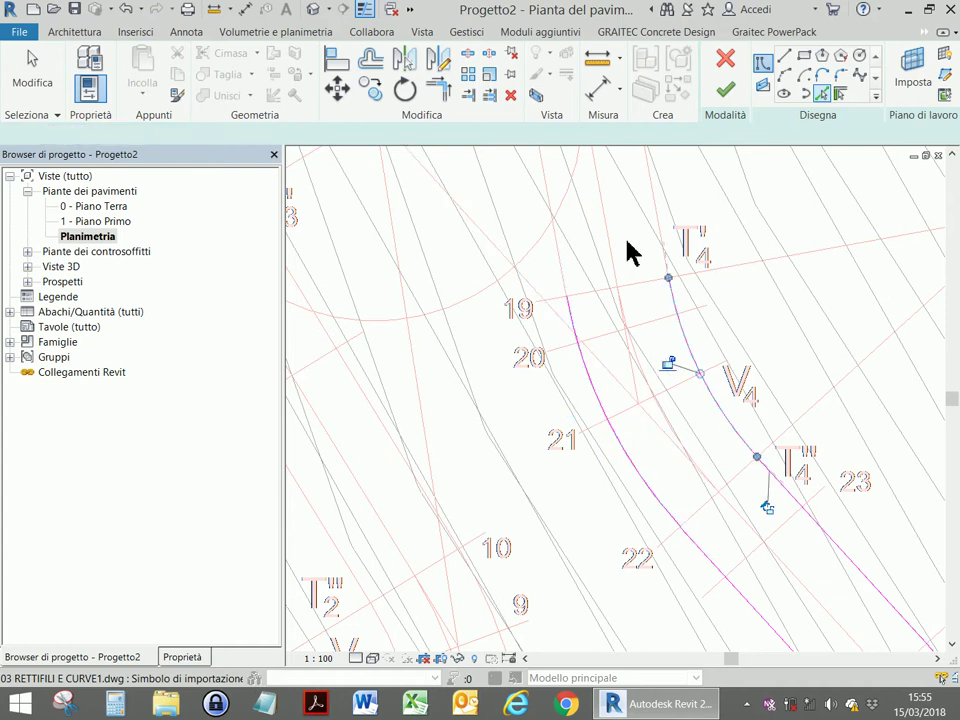
key("ctrl+z")
left_click(705, 345)
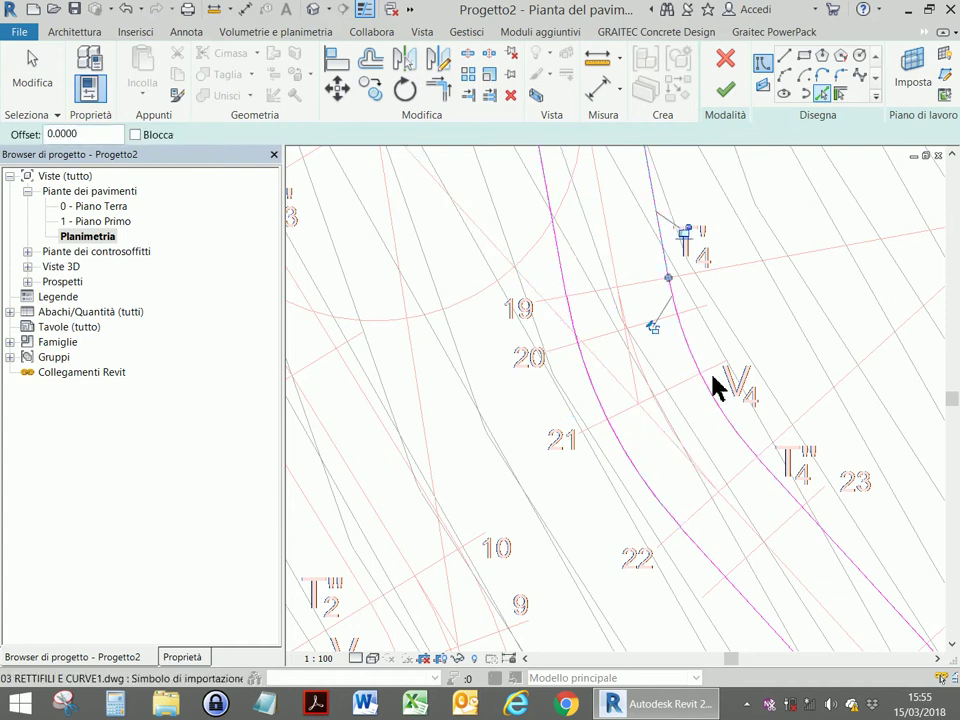
Add the hairpin arc around O3 and the line from contour 12 toward 11
middle_click_drag(654, 523, 543, 700)
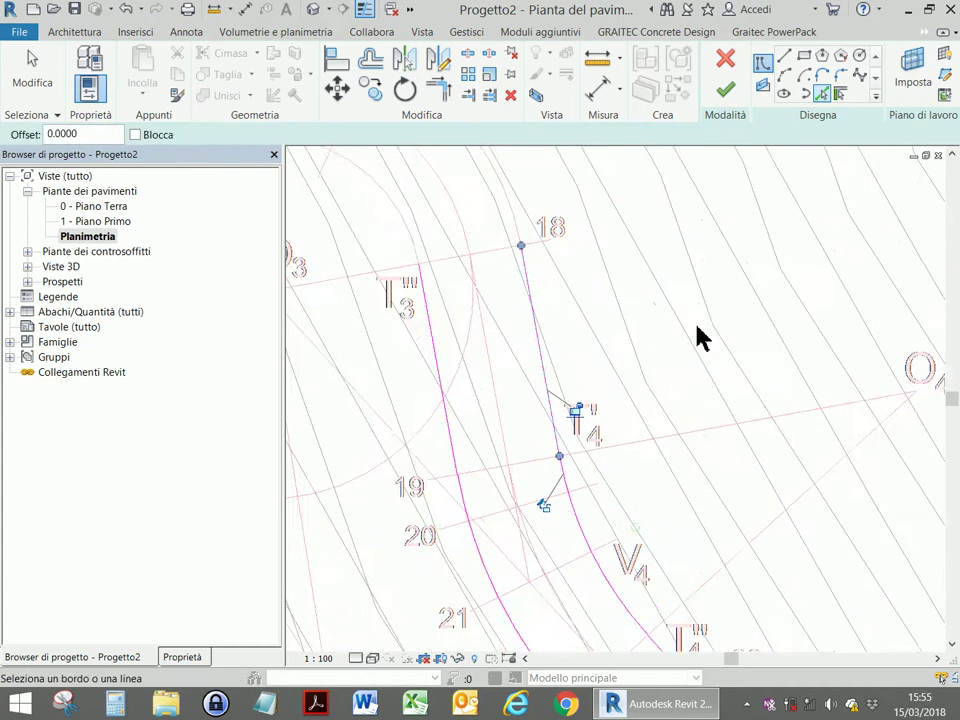
scroll(700, 336, "down", 1)
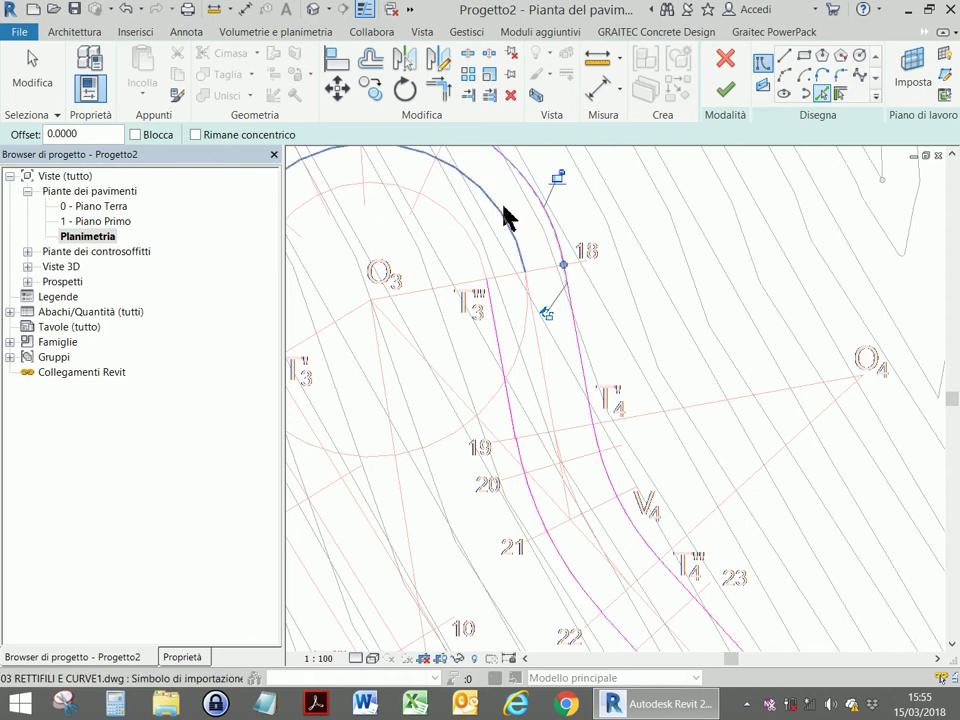
left_click(460, 228)
mouse_move(408, 230)
middle_mouse_down()
mouse_move(585, 240)
mouse_move(602, 279)
middle_mouse_up()
left_click(457, 527)
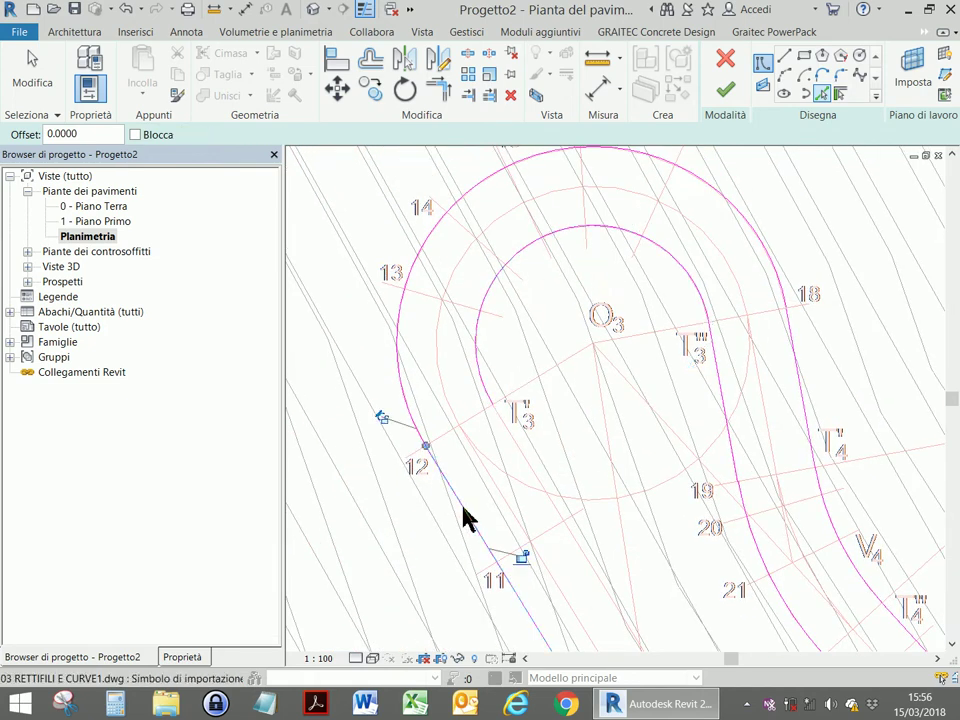
Add the arc joining contour points 10 and 8 to the boundary
scroll(703, 553, "down", 4)
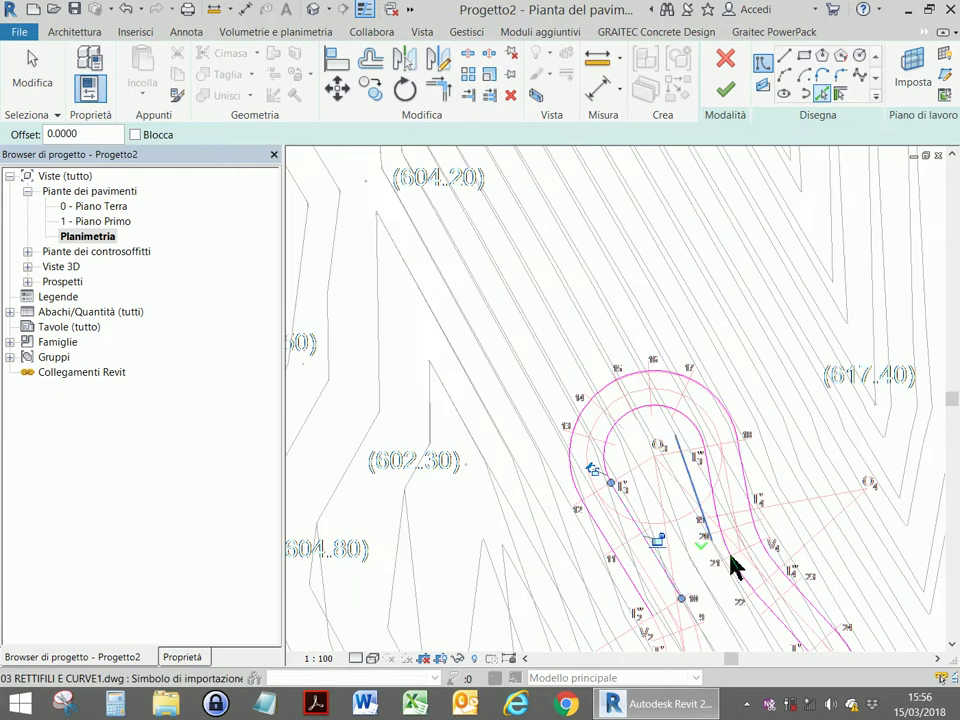
middle_click_drag(565, 347, 639, 448)
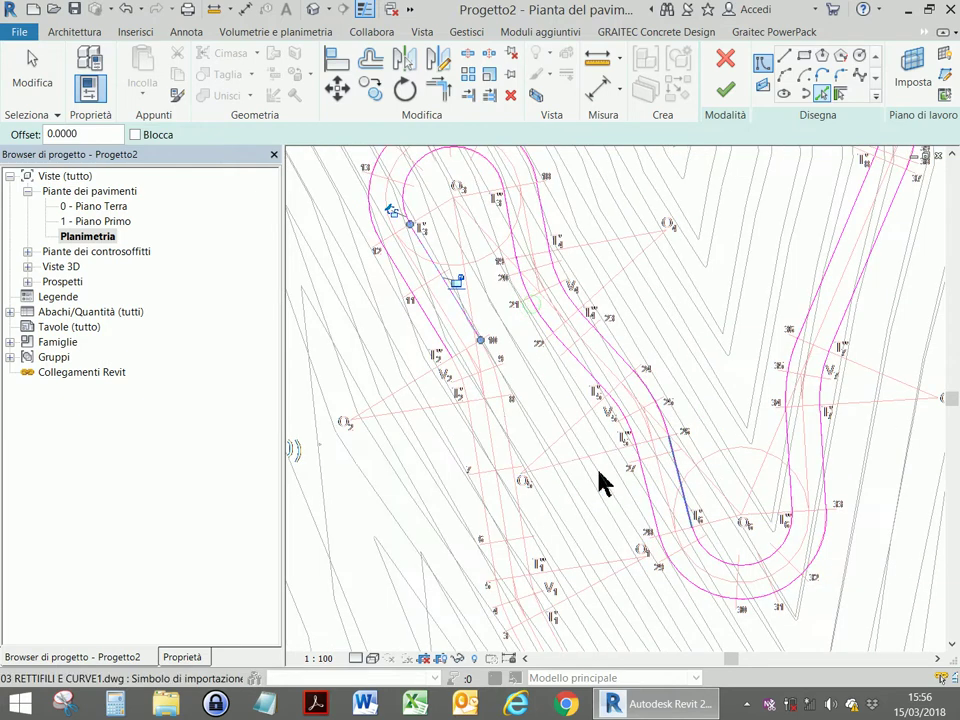
scroll(506, 422, "up", 2)
scroll(500, 380, "up", 1)
left_click(490, 344)
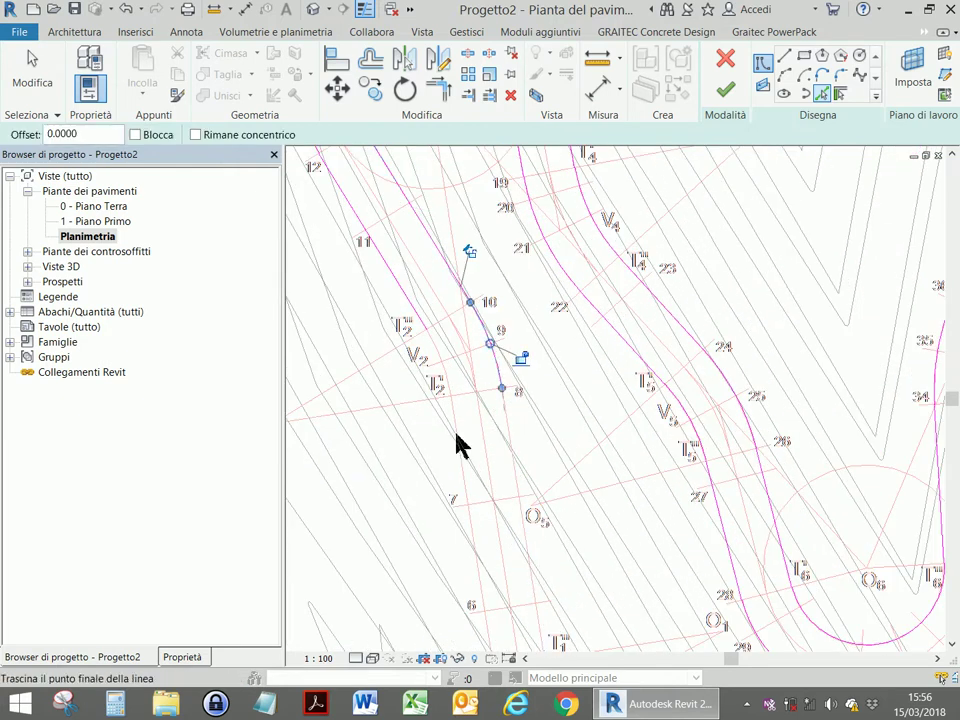
key("Escape")
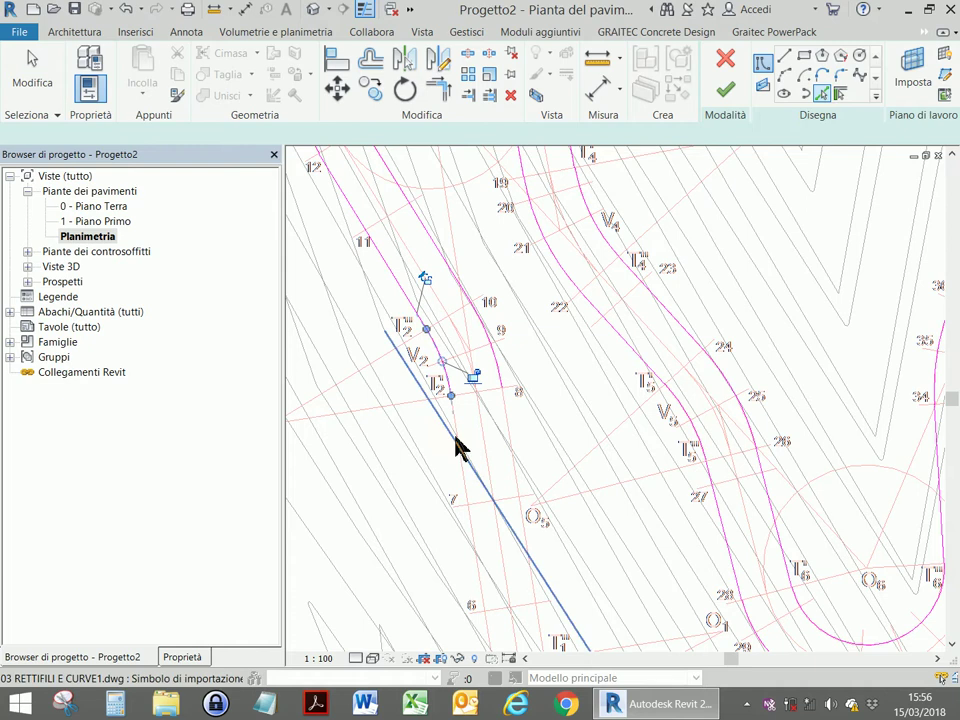
Pick the curved road edge through points 5–4–3 and the edge near V1, down to the terrain's bottom edge
scroll(591, 484, "down", 1)
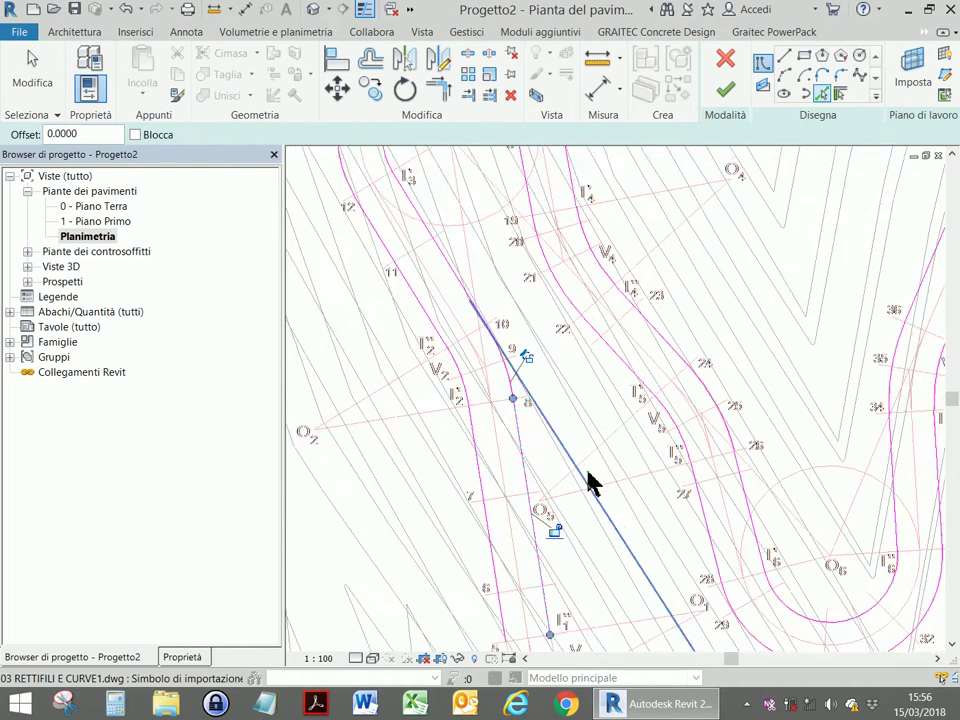
scroll(583, 621, "down", 2)
scroll(577, 620, "up", 1)
scroll(575, 620, "up", 2)
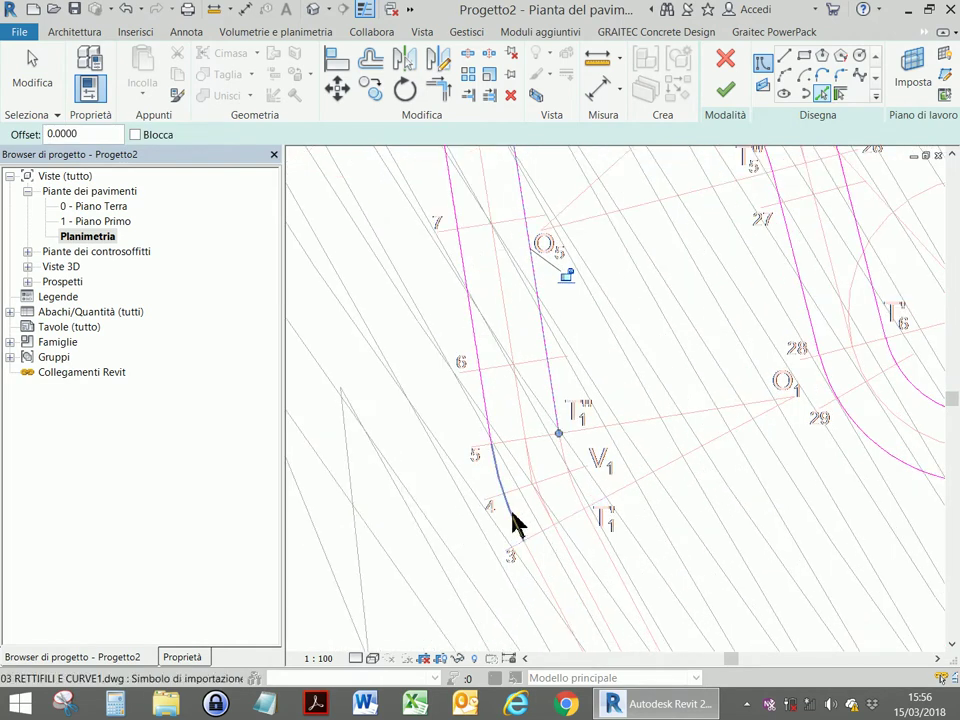
left_click(522, 538)
left_click(575, 495)
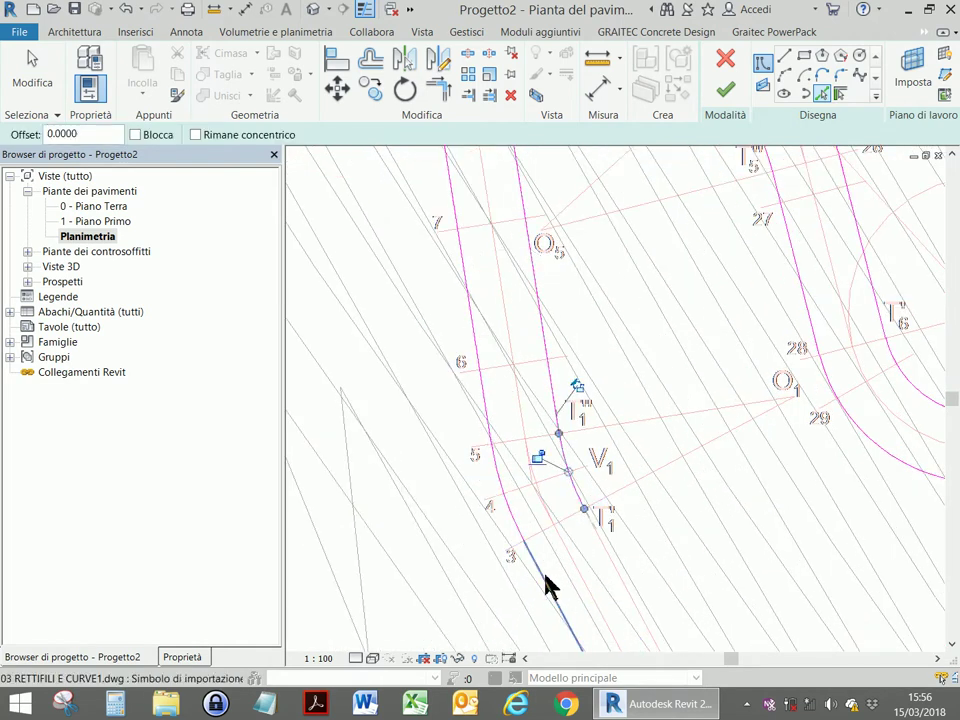
scroll(650, 485, "down", 3)
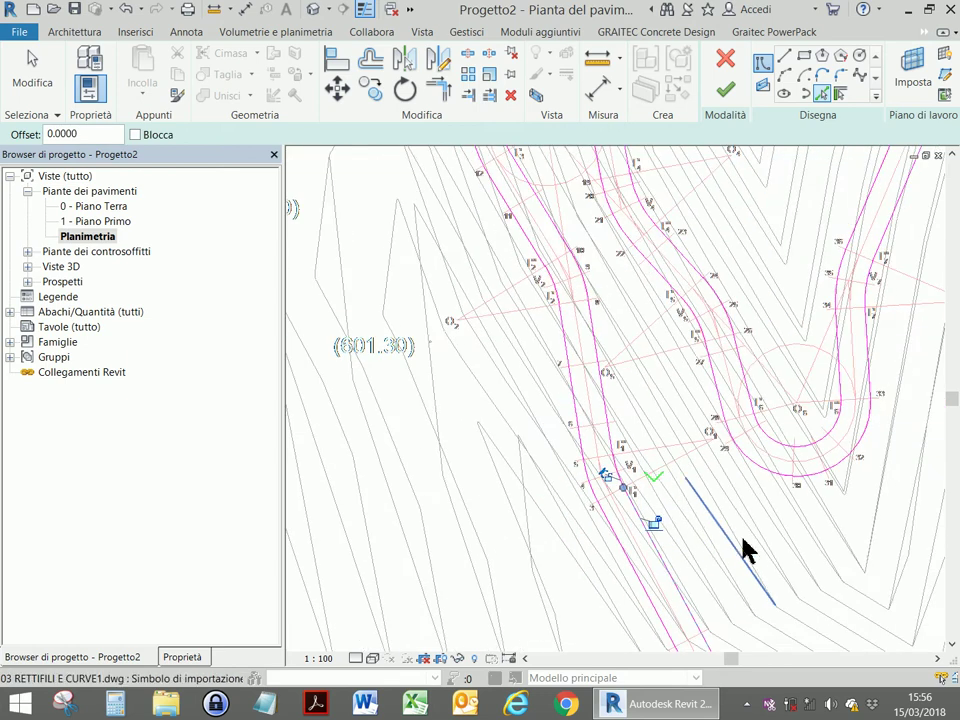
middle_click_drag(741, 553, 694, 466)
middle_click_drag(600, 345, 626, 364)
scroll(508, 386, "up", 2)
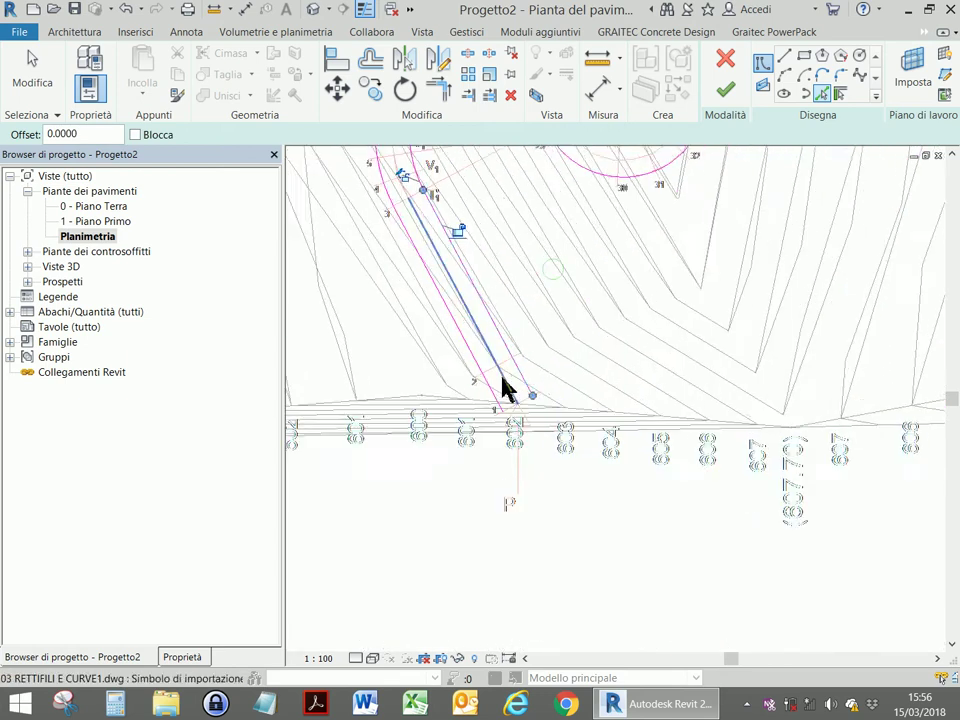
scroll(508, 392, "up", 2)
scroll(512, 395, "up", 2)
Pick the lower road edge and trim both bottom end lines to corners with the road edges
left_click(583, 464)
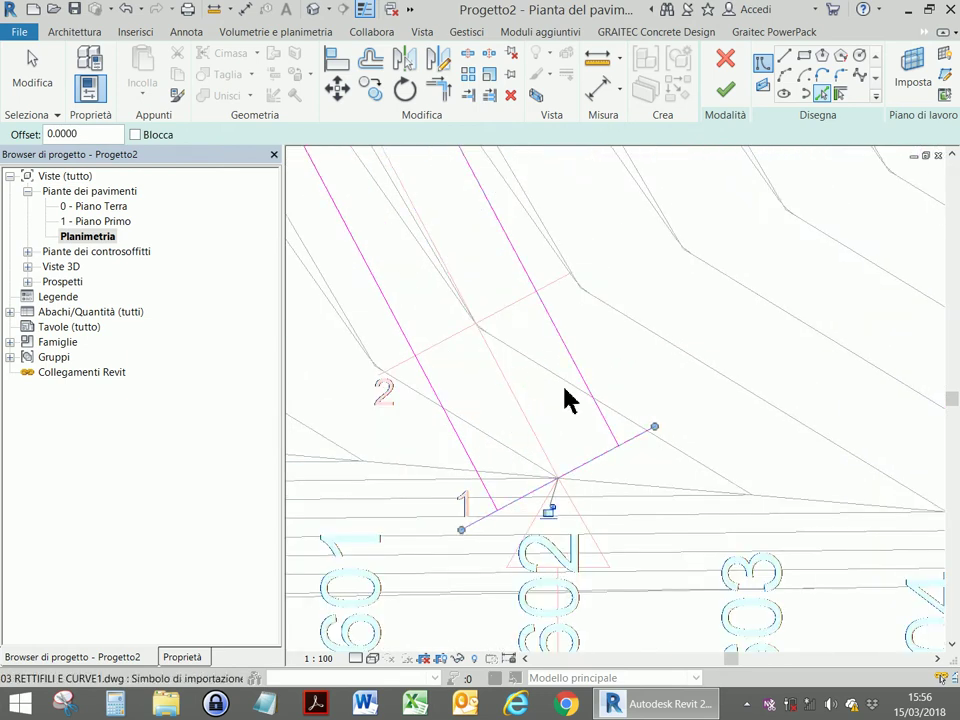
left_click(438, 90)
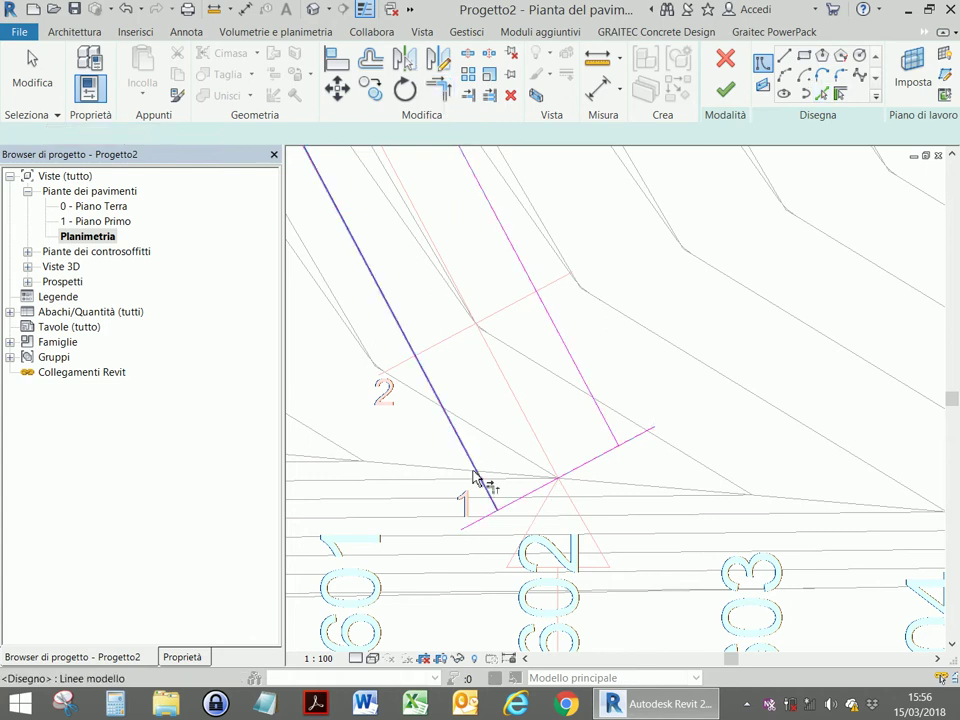
left_click(479, 479)
left_click(535, 490)
left_click(603, 456)
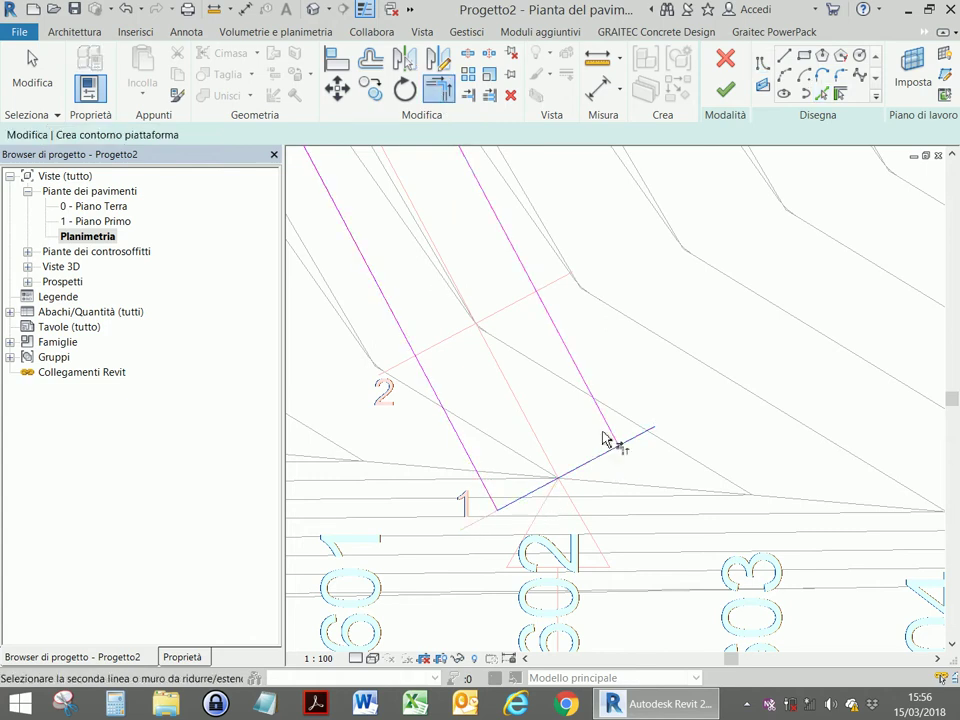
left_click(610, 442)
Draw a straight line closing the road's top end between the two road edges
scroll(563, 572, "down", 3)
scroll(578, 536, "down", 3)
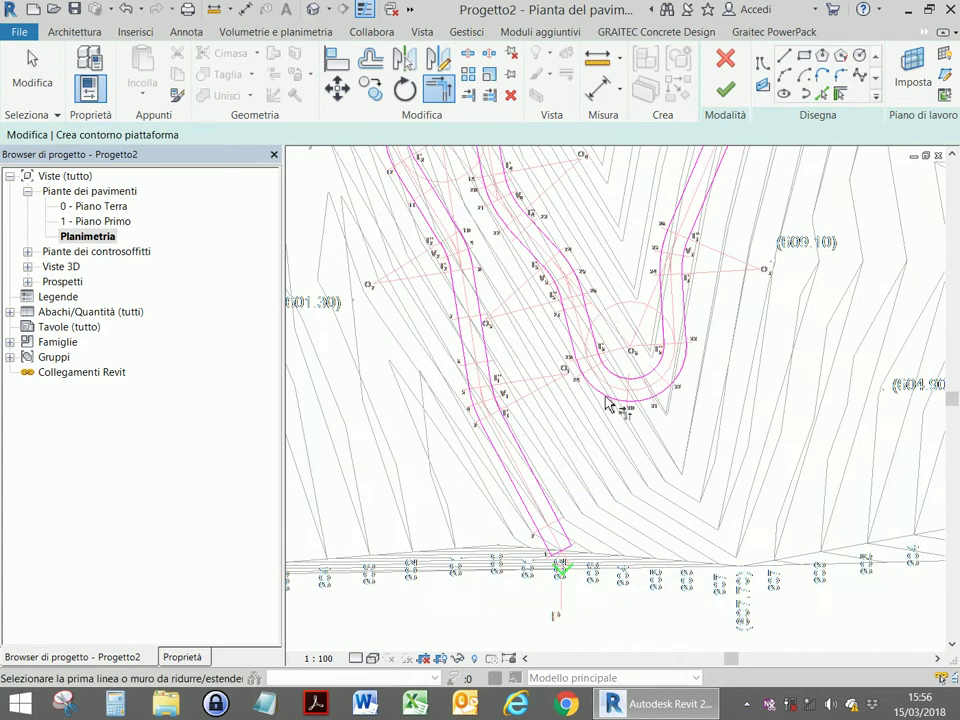
mouse_move(612, 279)
middle_mouse_down()
mouse_move(568, 508)
mouse_move(529, 534)
middle_mouse_up()
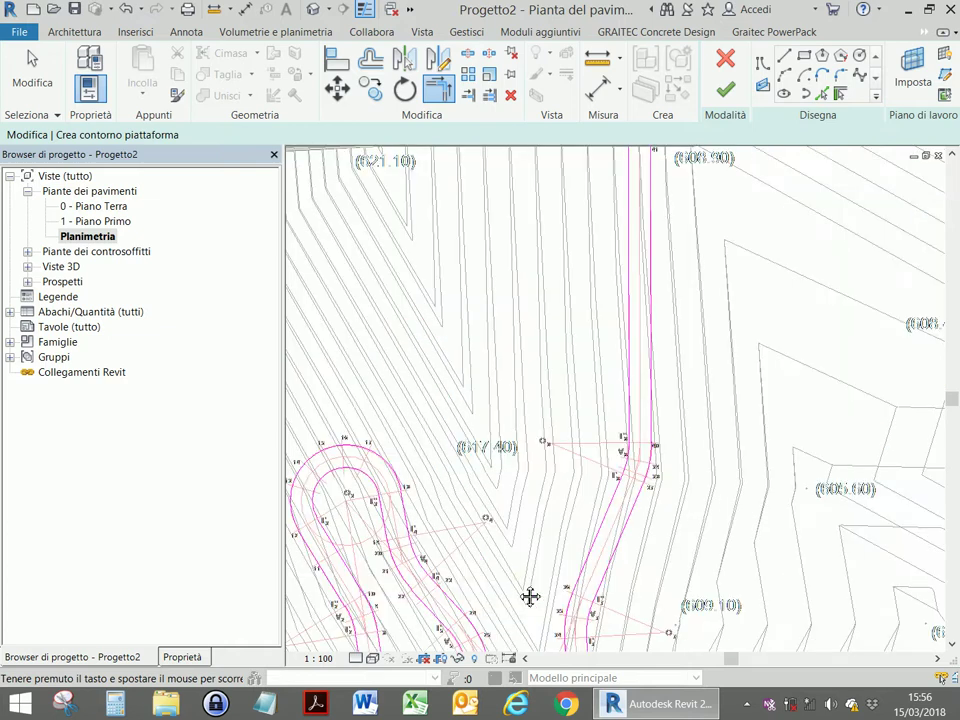
middle_click_drag(671, 236, 670, 312)
middle_click_drag(642, 467, 608, 586)
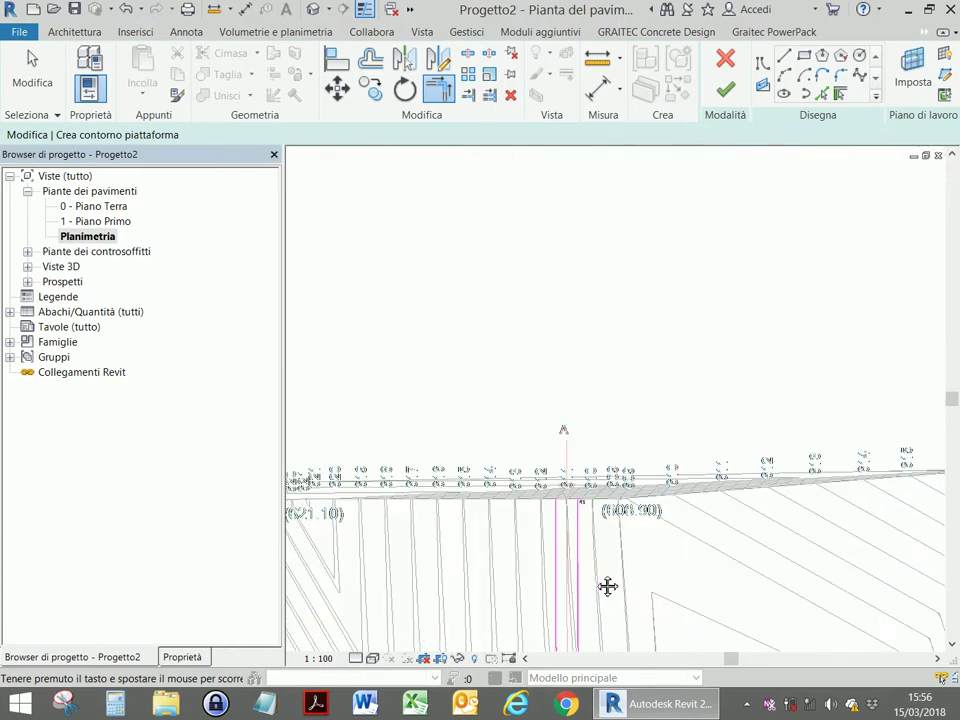
scroll(570, 505, "up", 2)
scroll(585, 495, "up", 2)
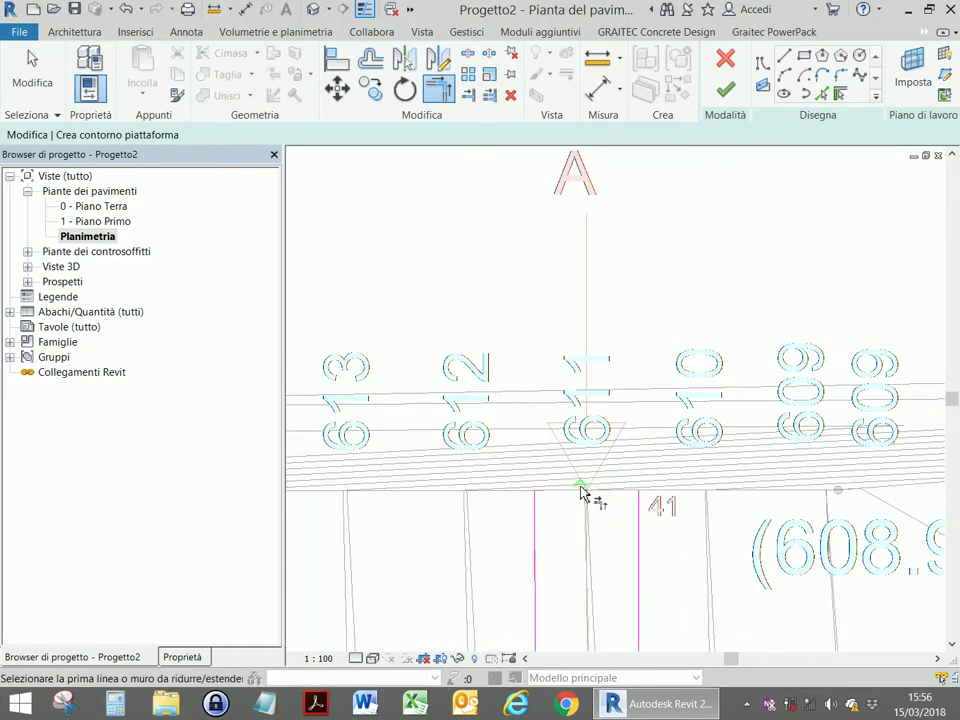
left_click(789, 63)
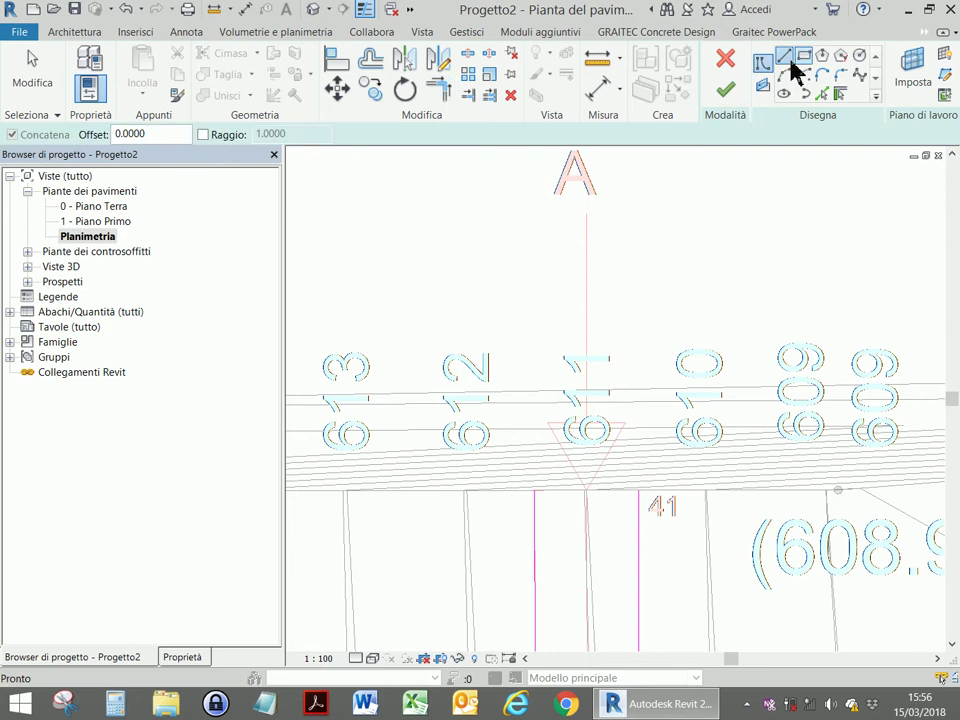
left_click(534, 490)
left_click(561, 512)
key("Escape")
scroll(725, 105, "up", 1)
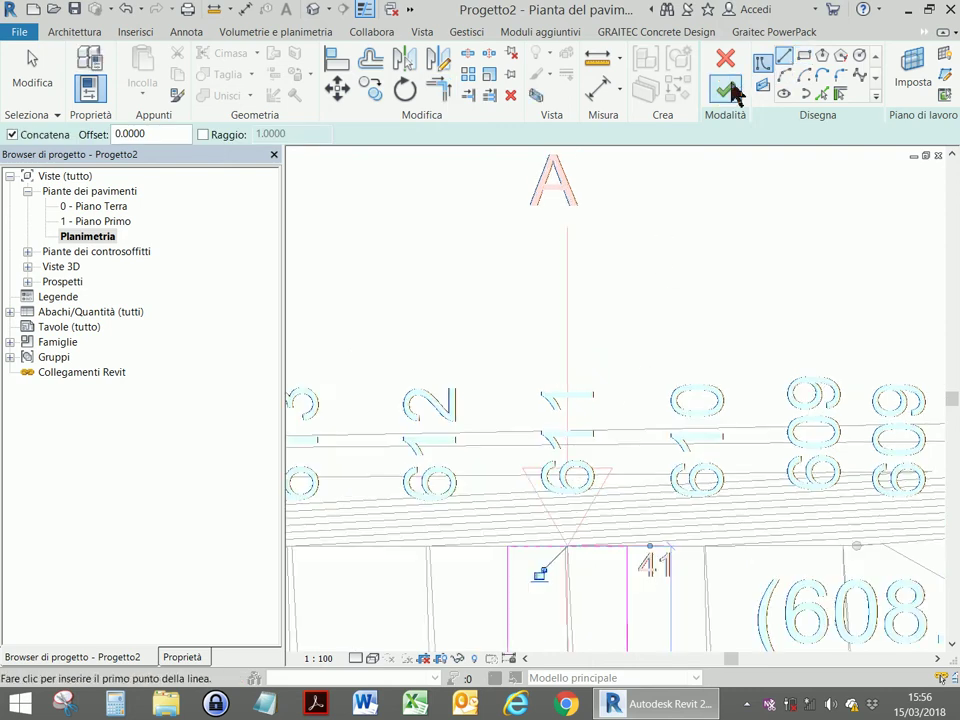
Finish the pad sketch and set Offset di altezza da livello to 611 in Properties
left_click(726, 92)
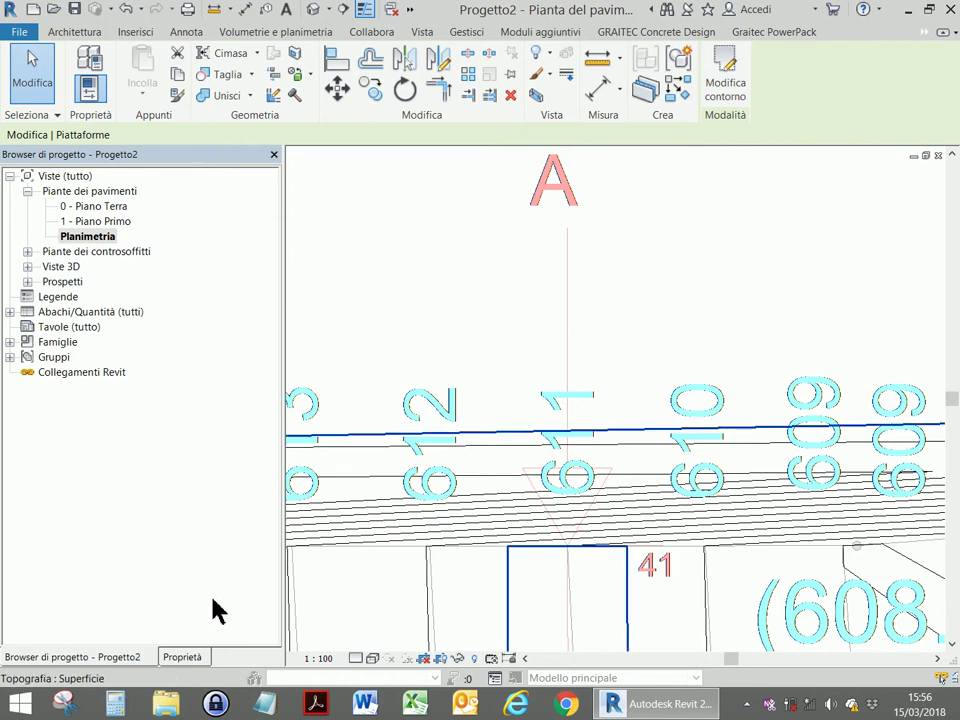
left_click(184, 659)
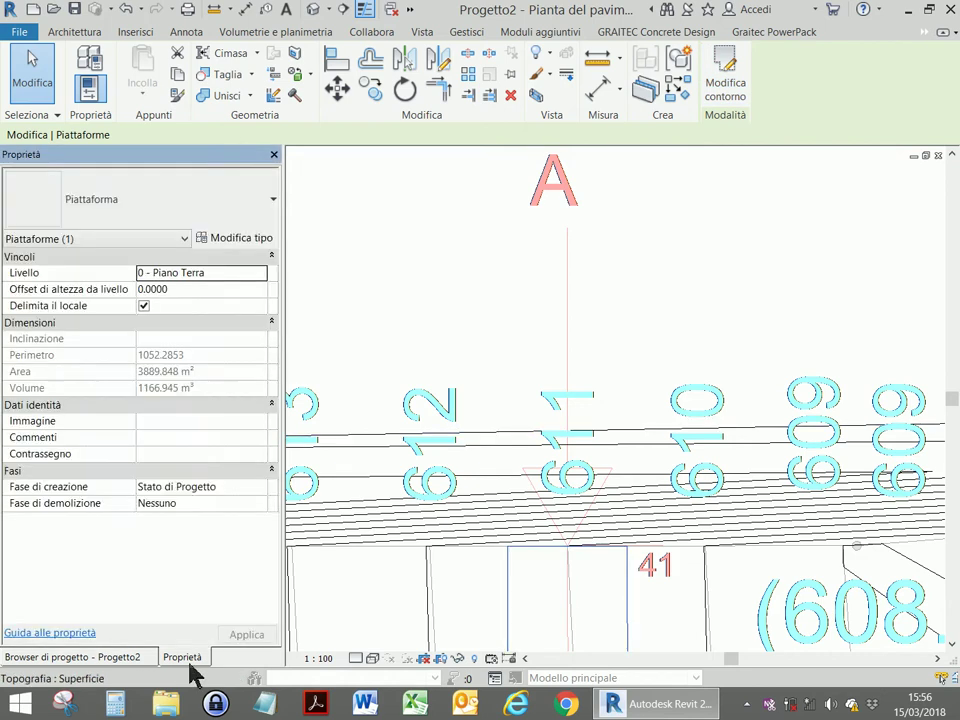
left_click(185, 288)
type("6")
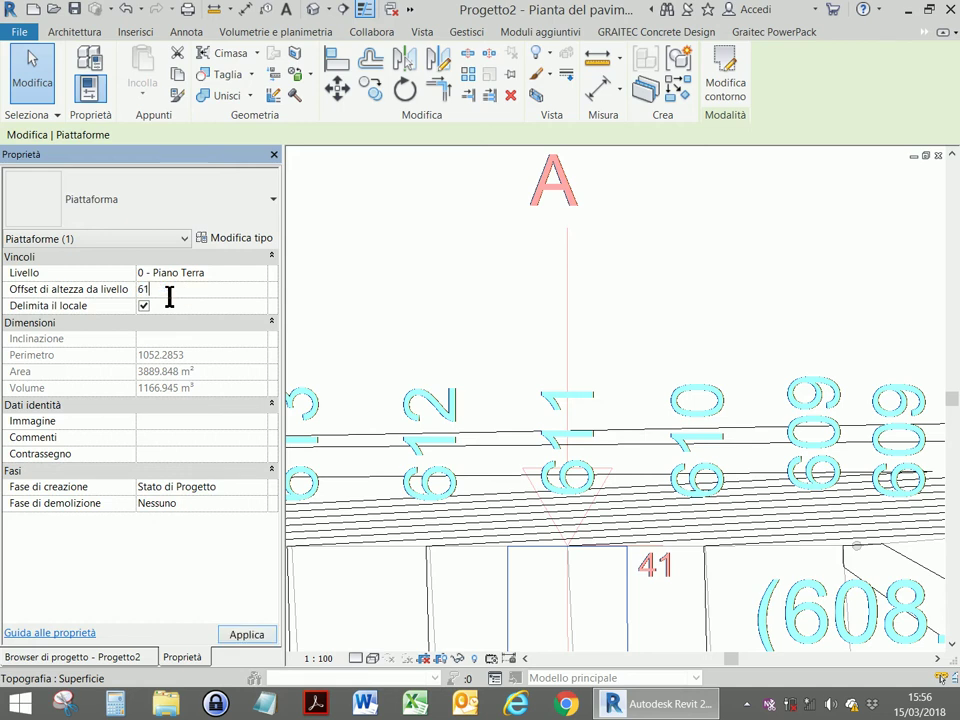
type("1")
key("Return")
Switch to 3D and orbit around the winding road pad down to a low side view
left_click(316, 11)
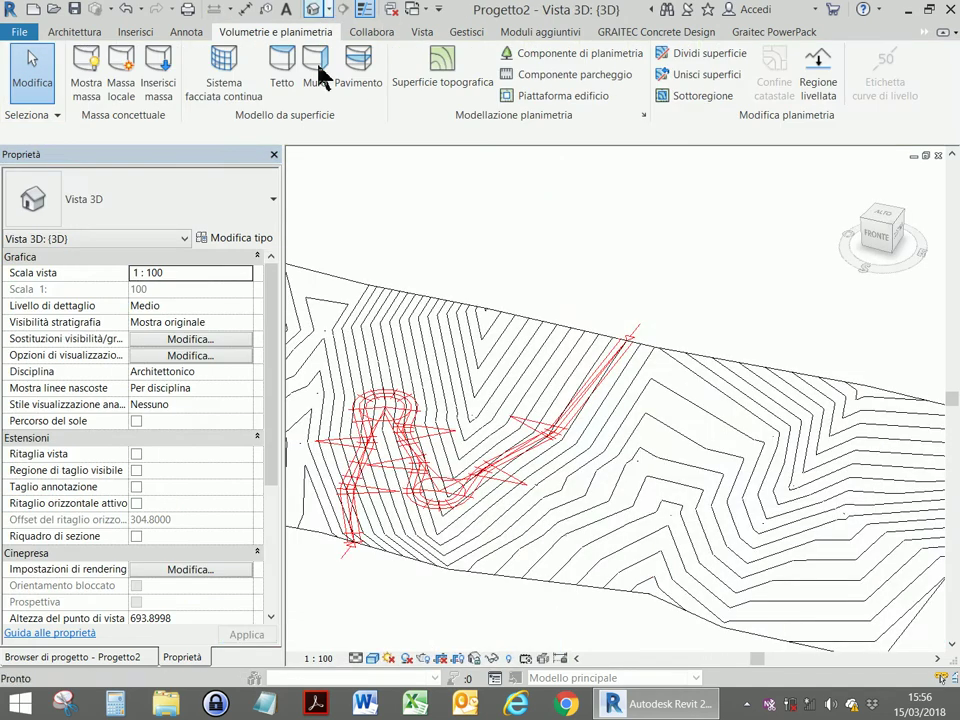
scroll(752, 430, "down", 4)
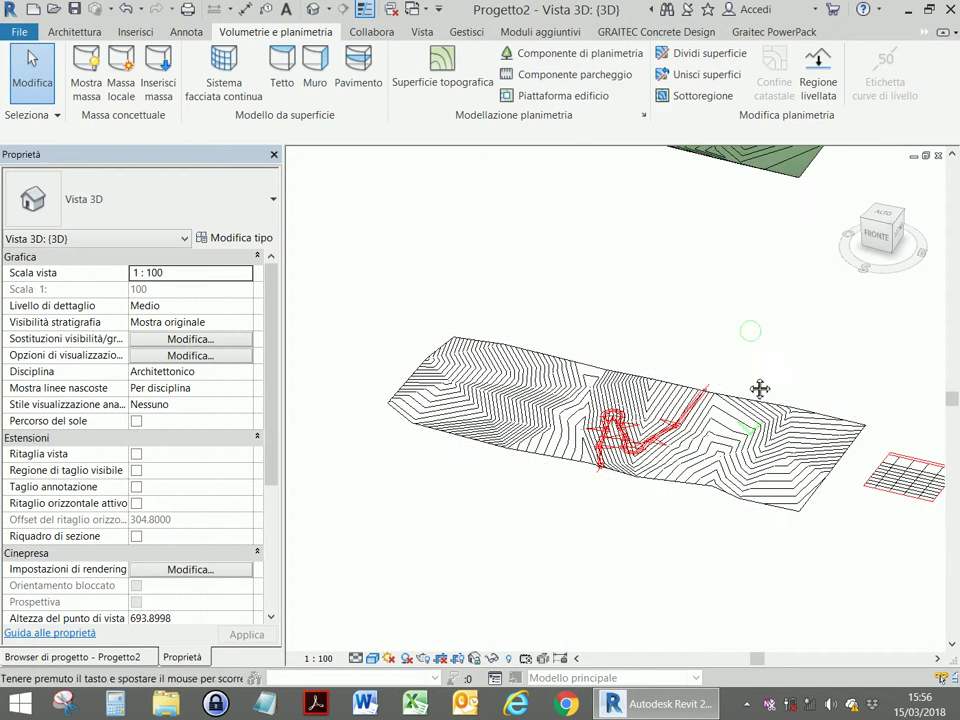
middle_click_drag(747, 548, 705, 495)
scroll(681, 272, "up", 3)
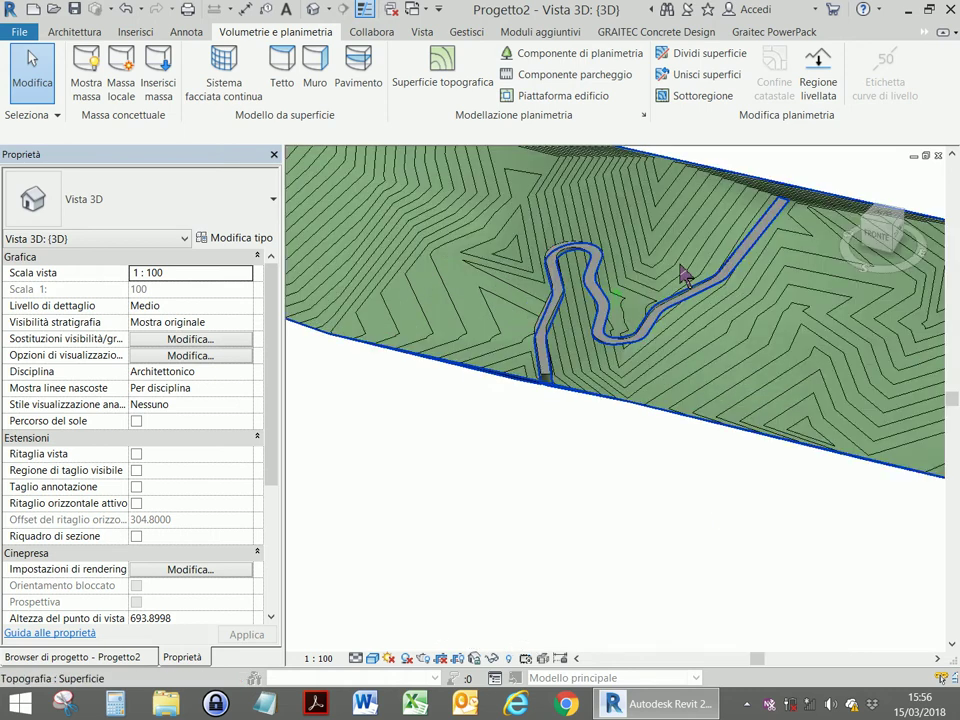
middle_click_drag(549, 476, 570, 444, "shift")
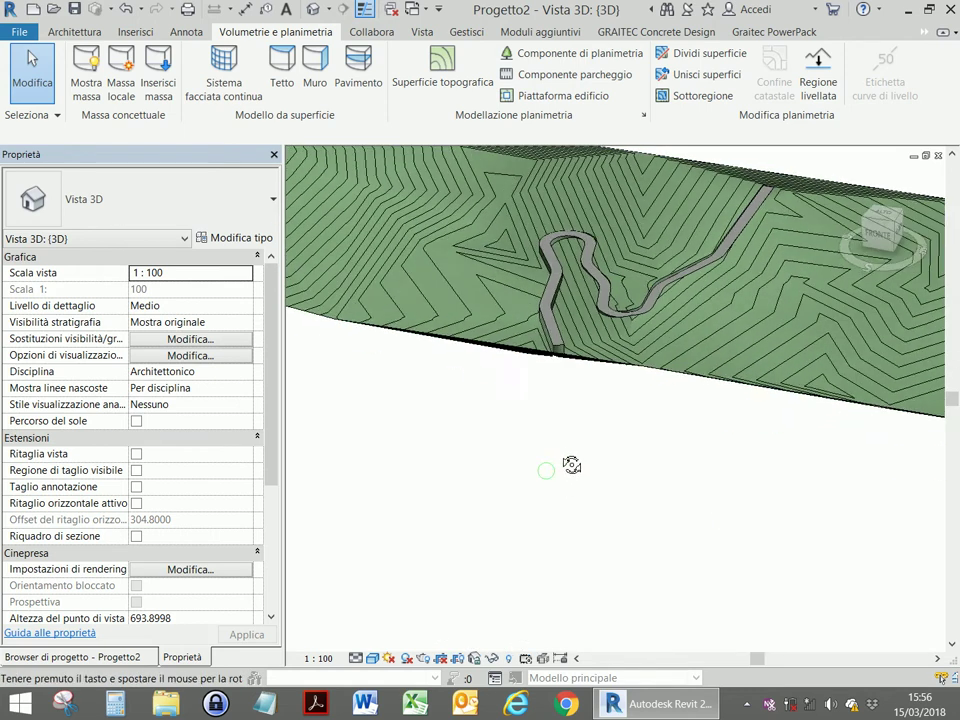
scroll(795, 195, "up", 3)
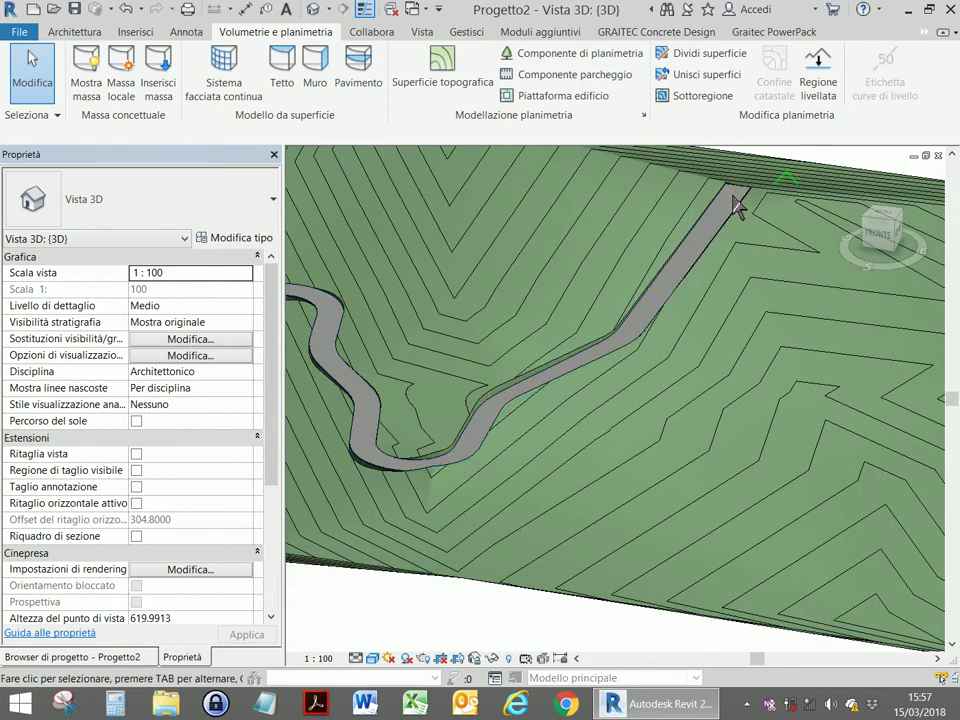
mouse_move(537, 421)
middle_mouse_down("shift")
mouse_move(754, 435)
mouse_move(561, 317)
middle_mouse_up("shift")
scroll(510, 452, "down", 2)
scroll(510, 452, "down", 2)
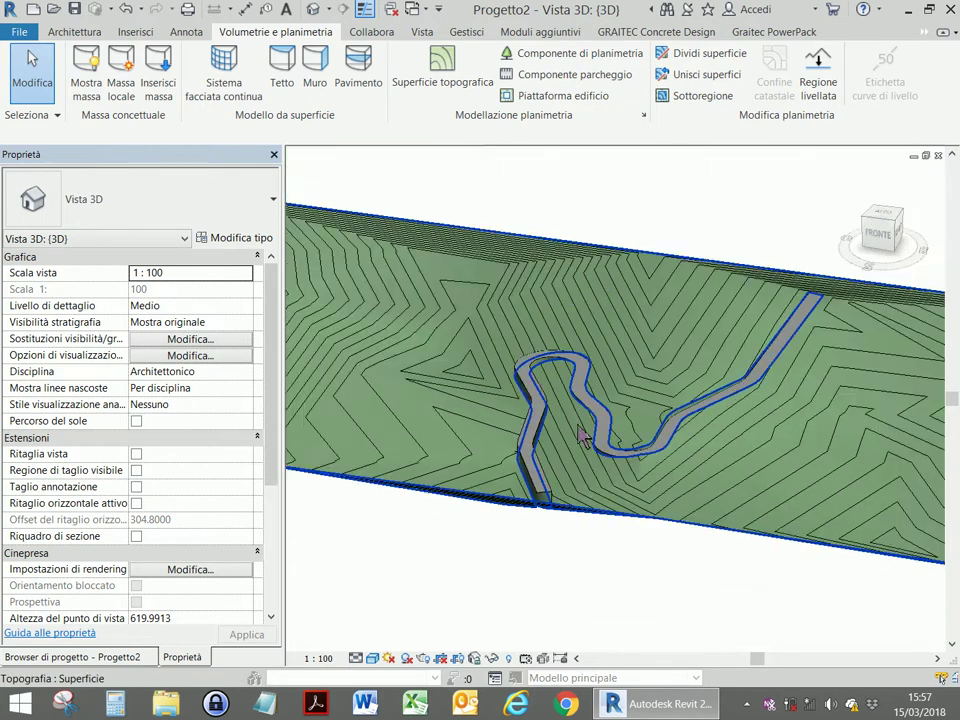
mouse_move(648, 571)
middle_mouse_down("shift")
mouse_move(654, 578)
mouse_move(661, 505)
mouse_move(656, 549)
middle_mouse_up("shift")
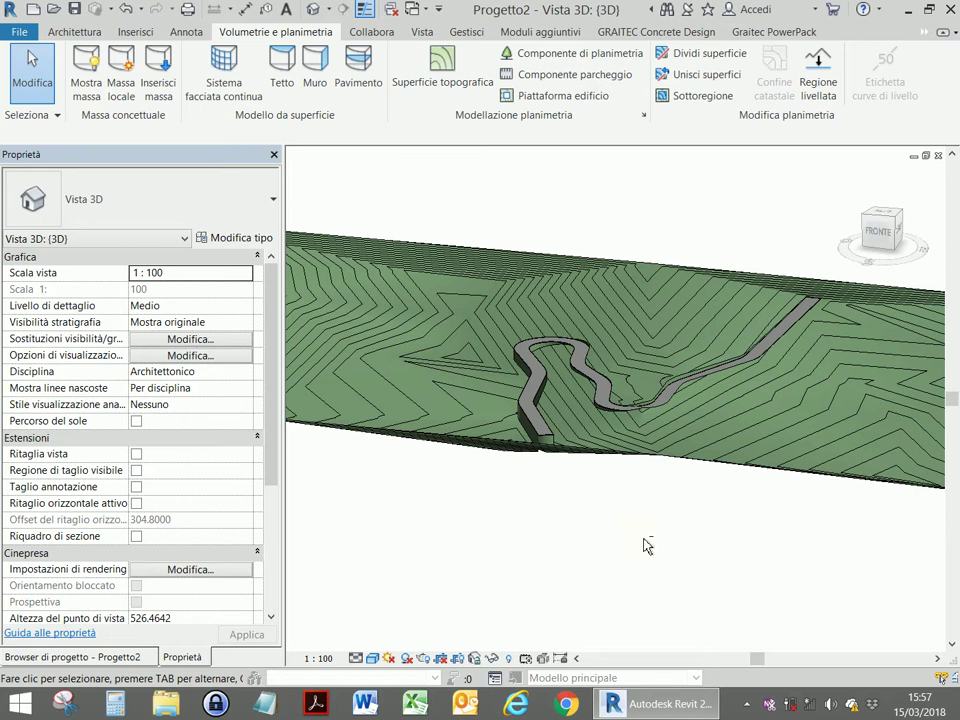
Minimize Revit to the desktop and show the hidden notification-area icons
left_click(746, 703)
left_click(903, 9)
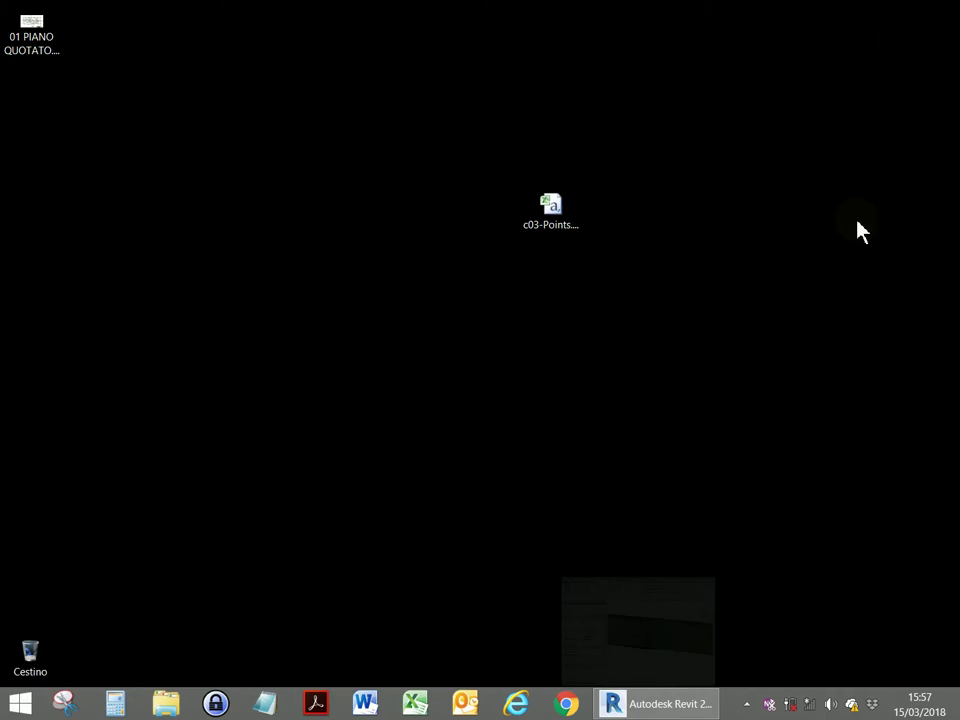
left_click(746, 703)
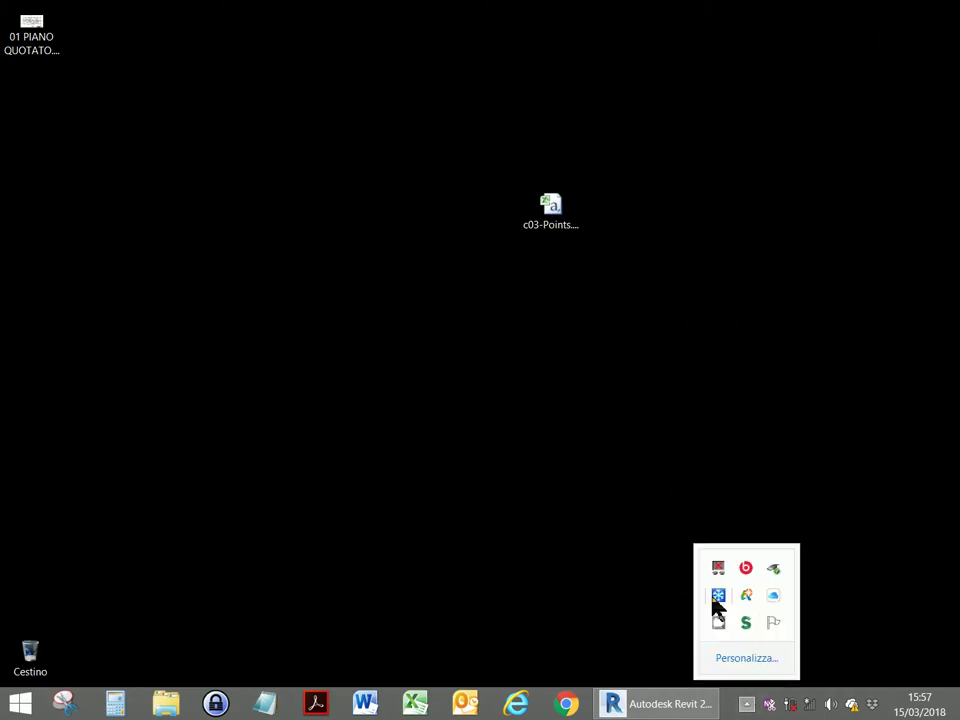